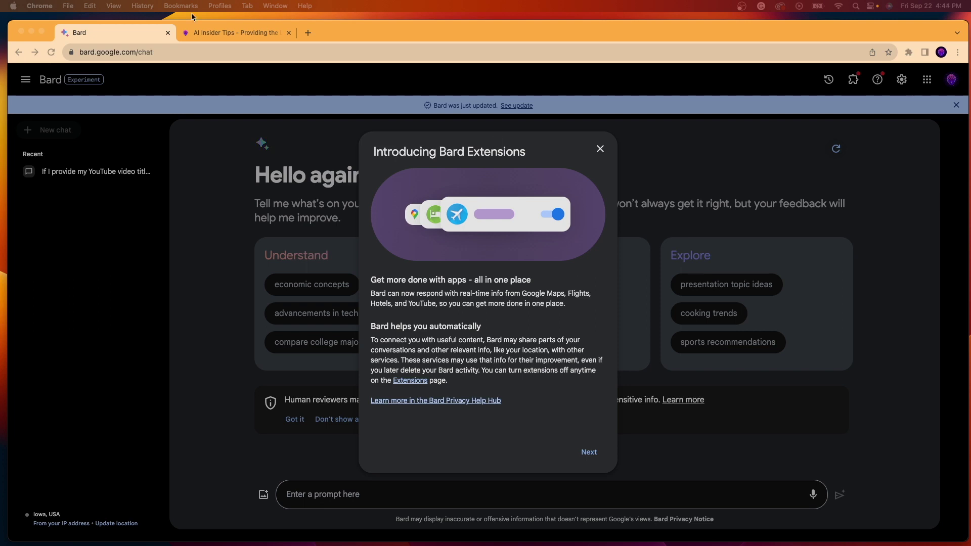
- Read the Bard Extensions introduction, highlighting its title and the 'Get more done with apps' heading
click(121, 55)
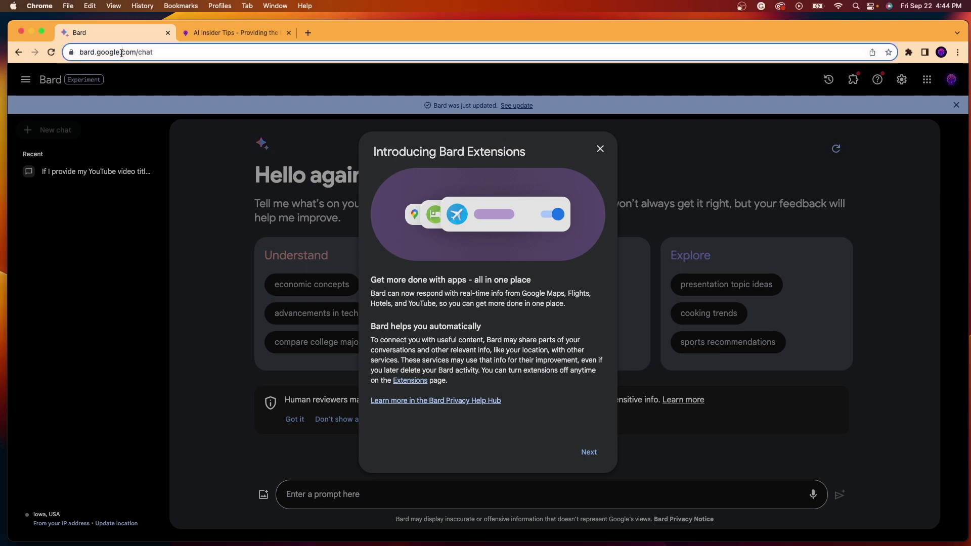
click(122, 55)
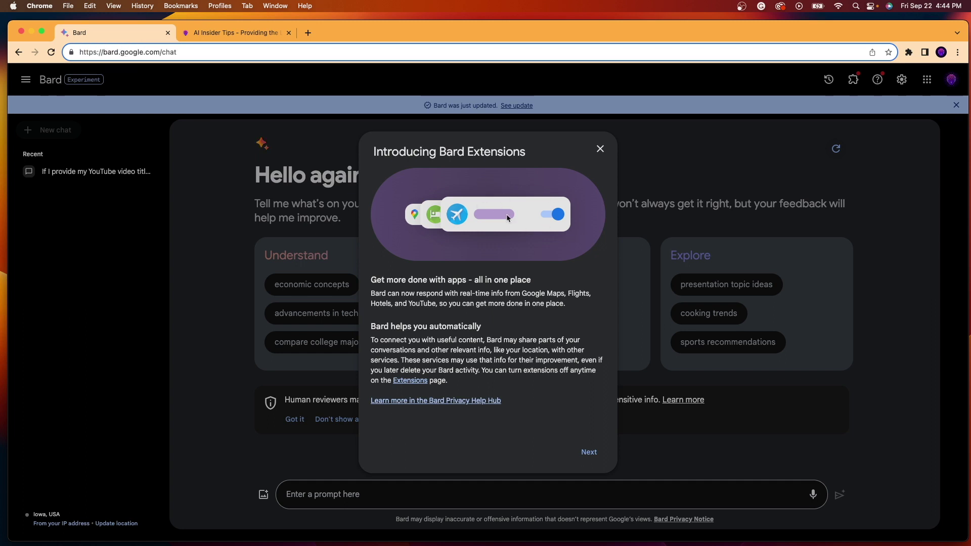
click(455, 177)
drag(516, 152, 390, 152)
click(390, 152)
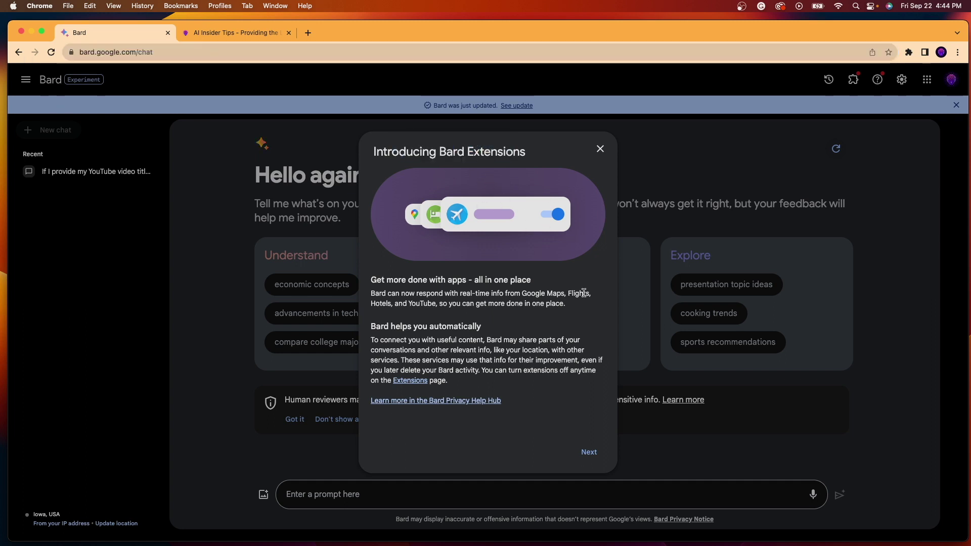
drag(375, 282, 505, 280)
click(506, 280)
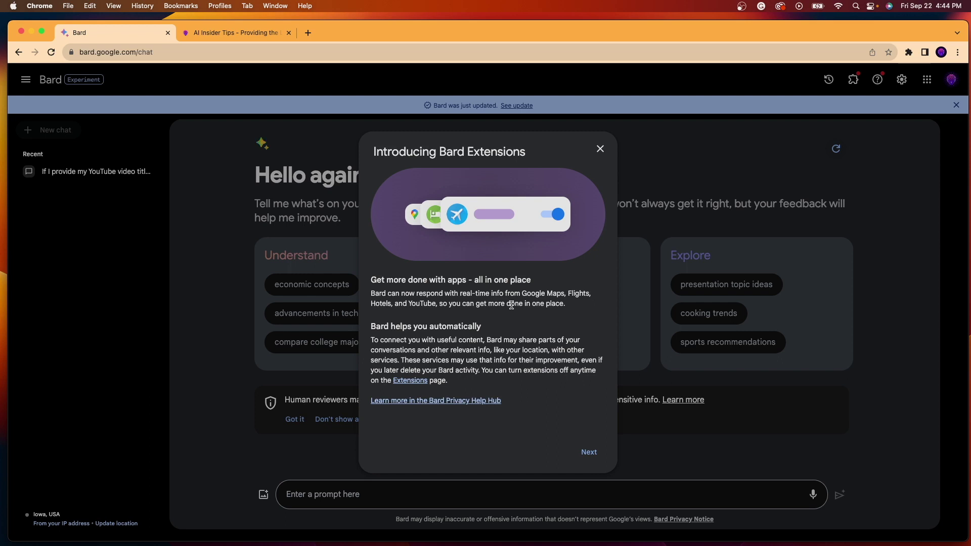
- Step through the Google Workspace and double-check pages, then close the introduction
click(591, 452)
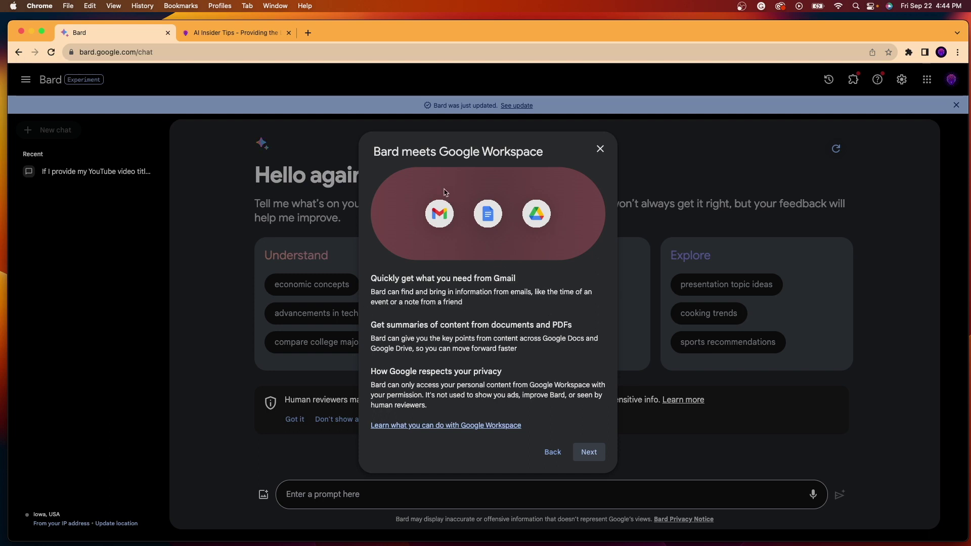
click(587, 452)
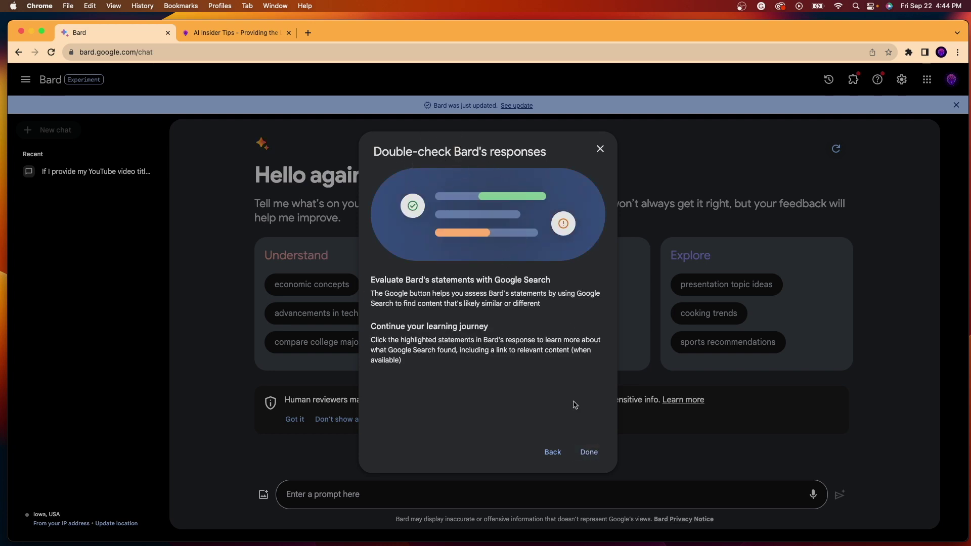
click(589, 451)
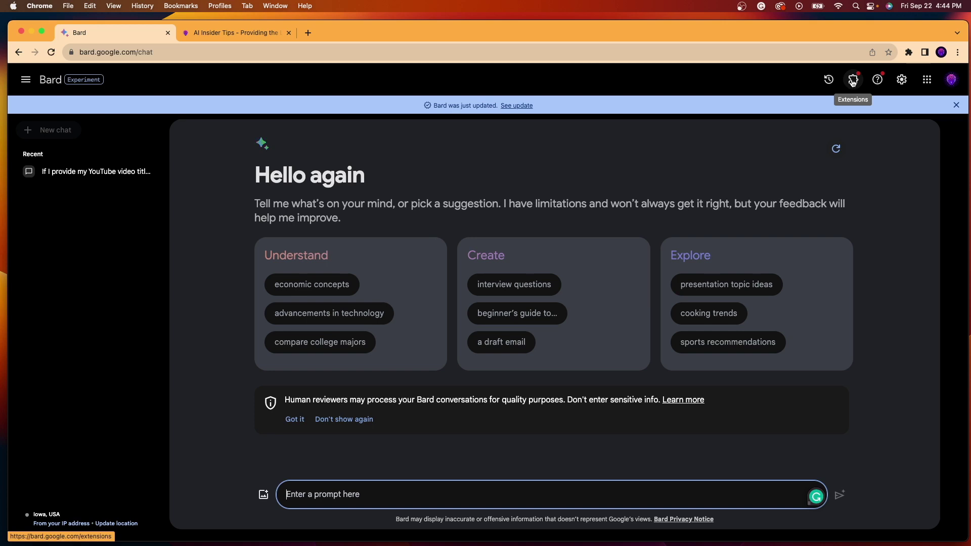
- On Bard's Extensions page, switch on Google Workspace to bring up its connection prompt
click(853, 81)
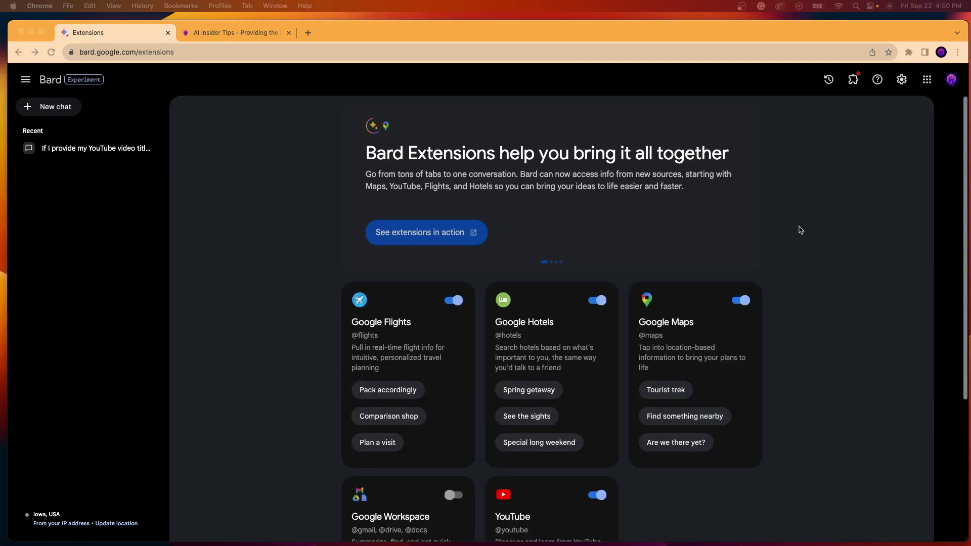
click(846, 196)
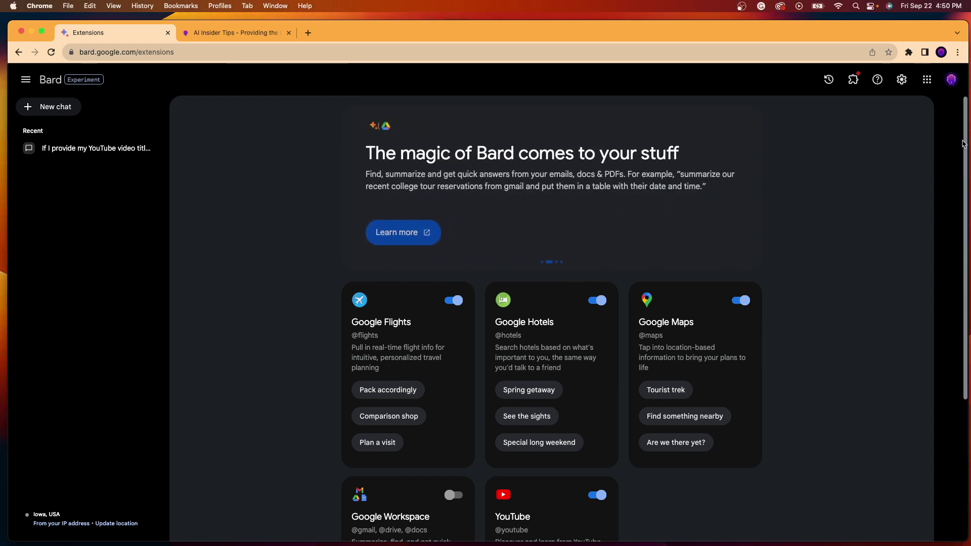
drag(964, 145, 964, 294)
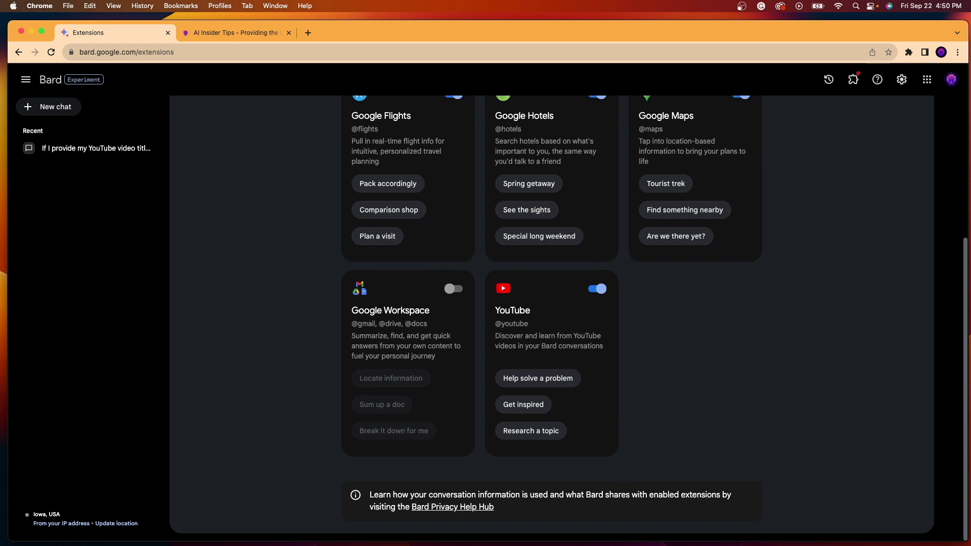
scroll(474, 132, up, 5)
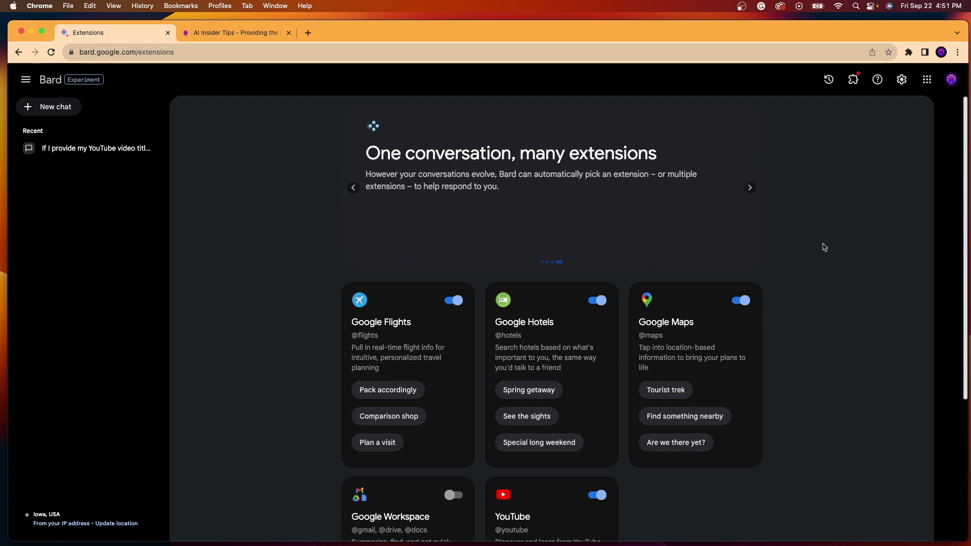
scroll(950, 208, down, 3)
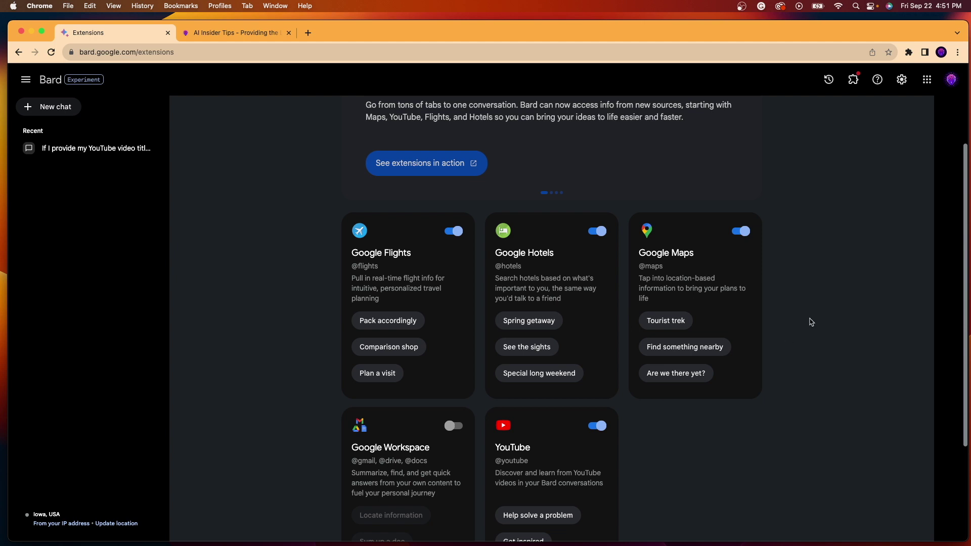
scroll(965, 240, down, 3)
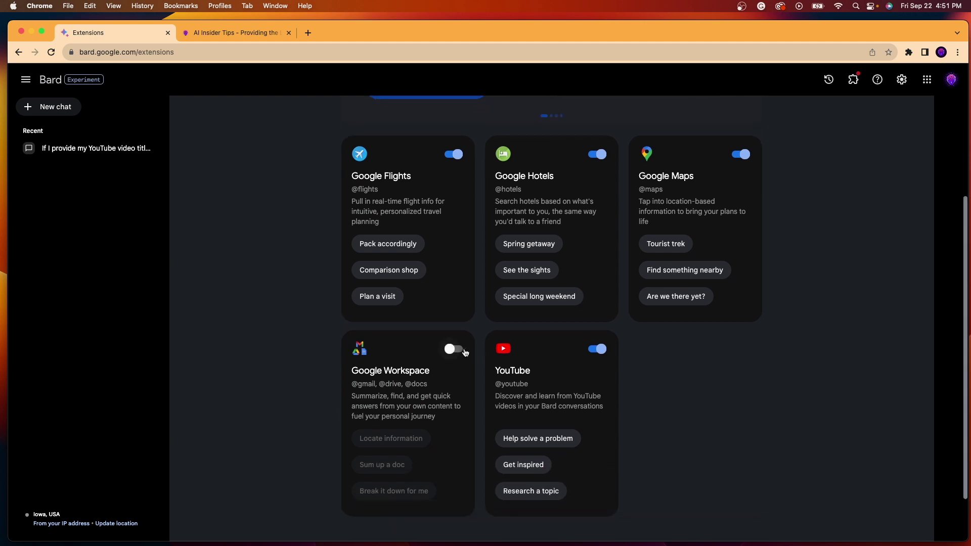
click(453, 350)
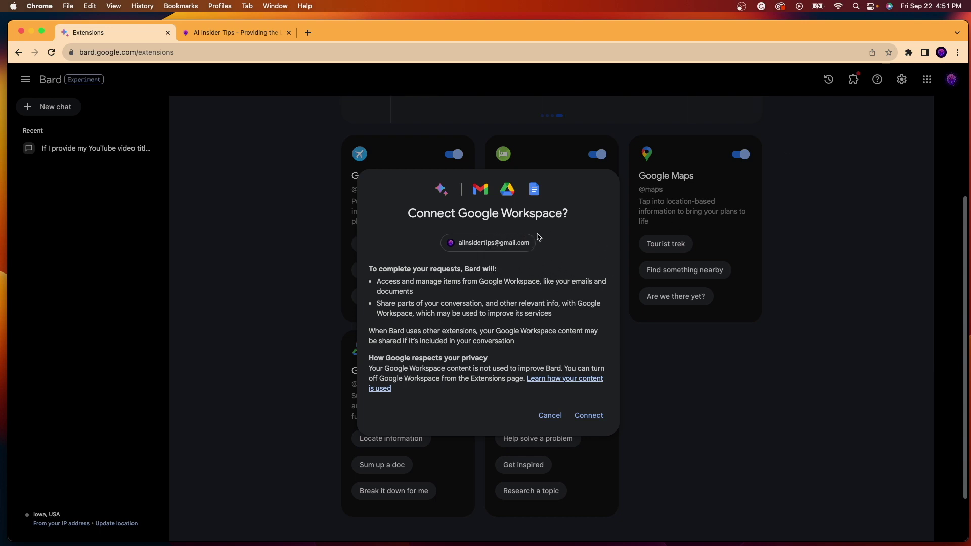
- Approve connecting Google Workspace to Bard and return to the top of the Extensions page
click(589, 416)
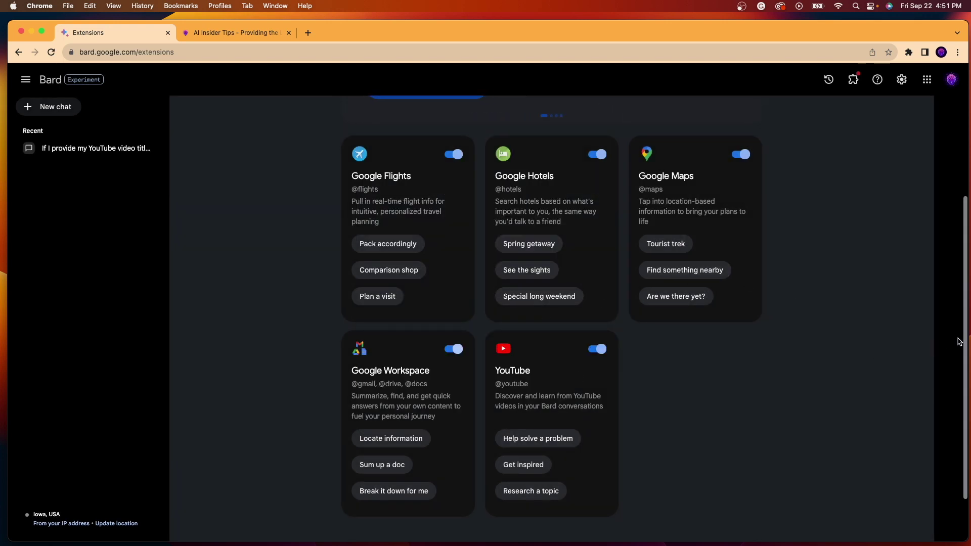
scroll(569, 313, up, 3)
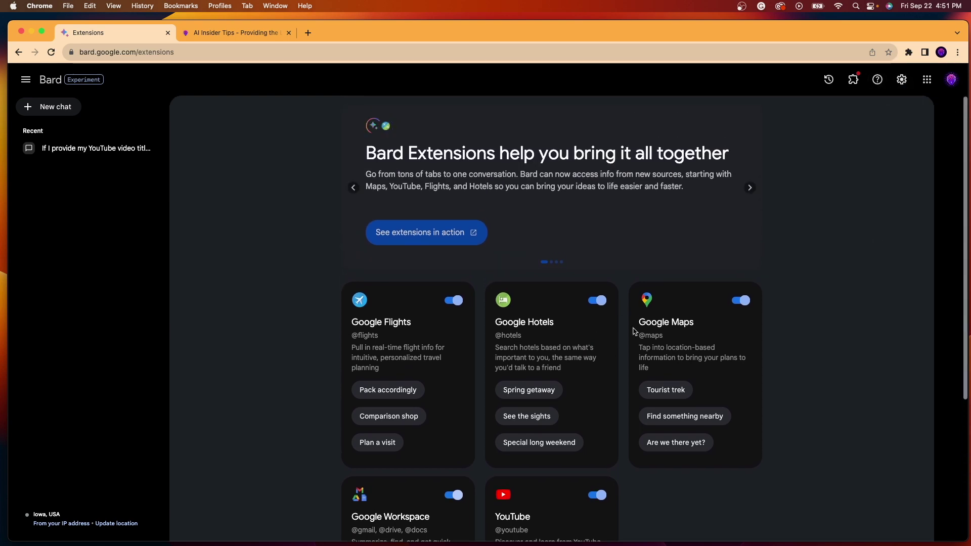
click(878, 80)
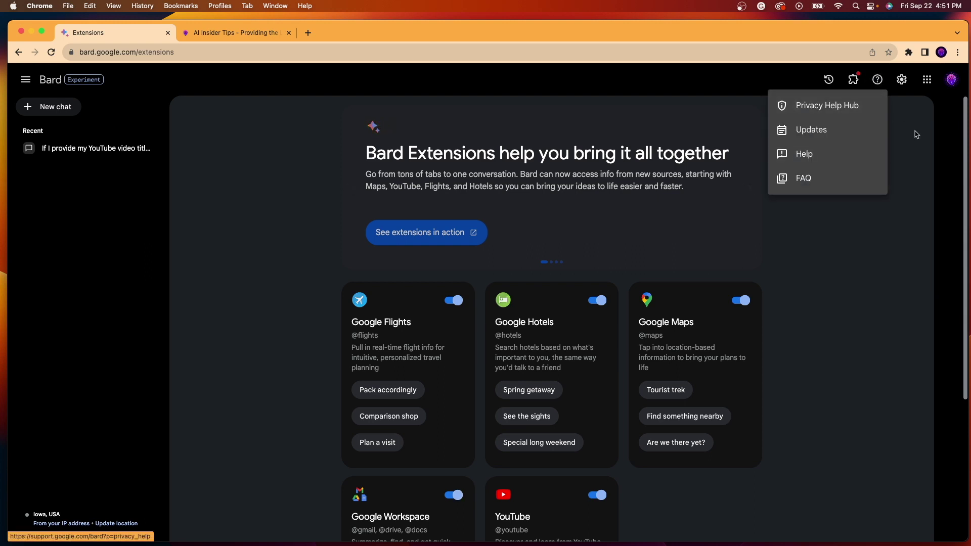
- Open Bard's Experiment updates page from the Help menu
click(878, 81)
click(878, 82)
click(839, 133)
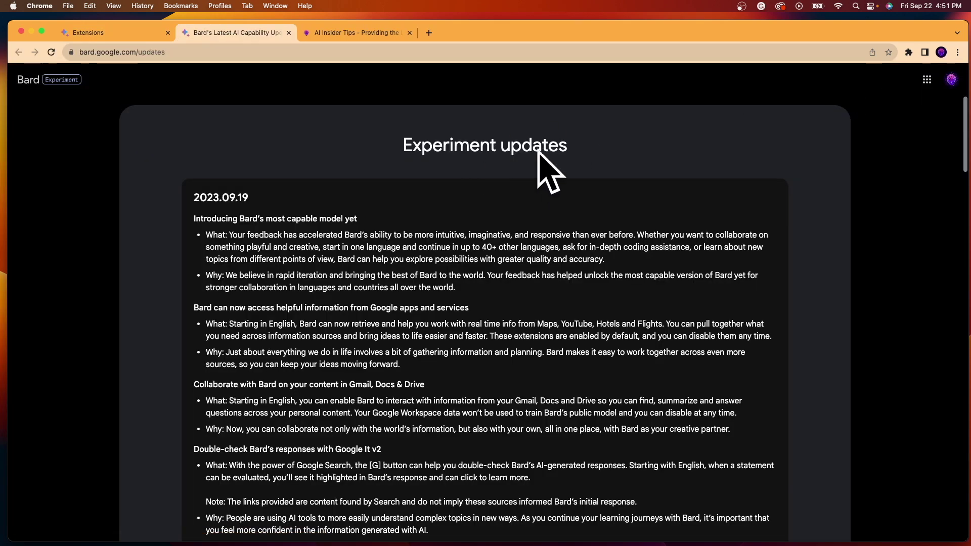
scroll(966, 119, down, 1)
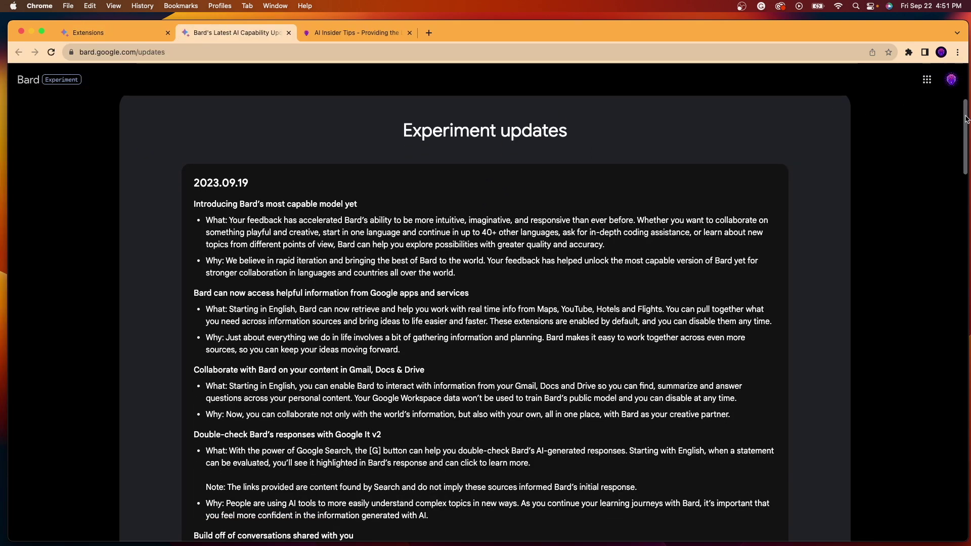
drag(966, 119, 966, 145)
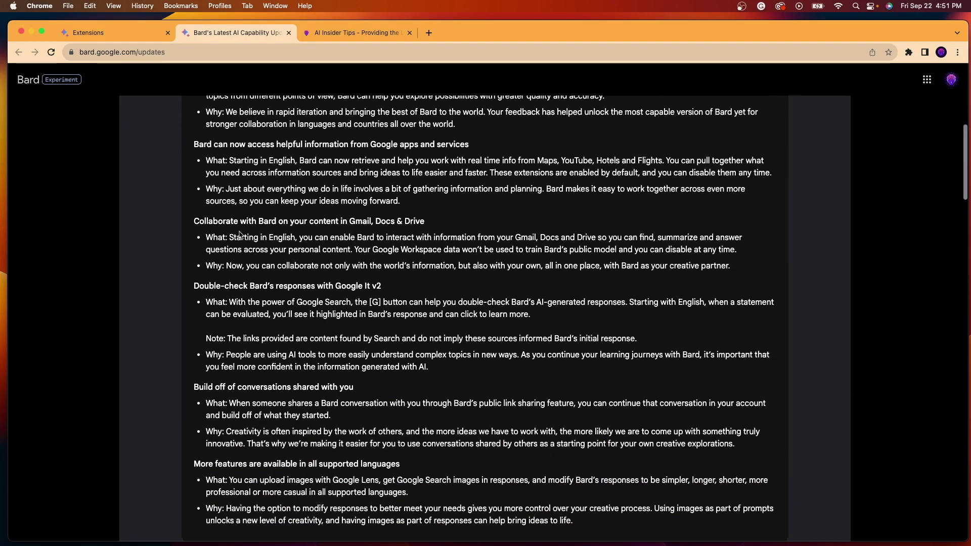
- Read the 2023.09.19 notes, highlighting the Gmail, Docs & Drive heading and the release date
drag(262, 221, 421, 225)
click(414, 248)
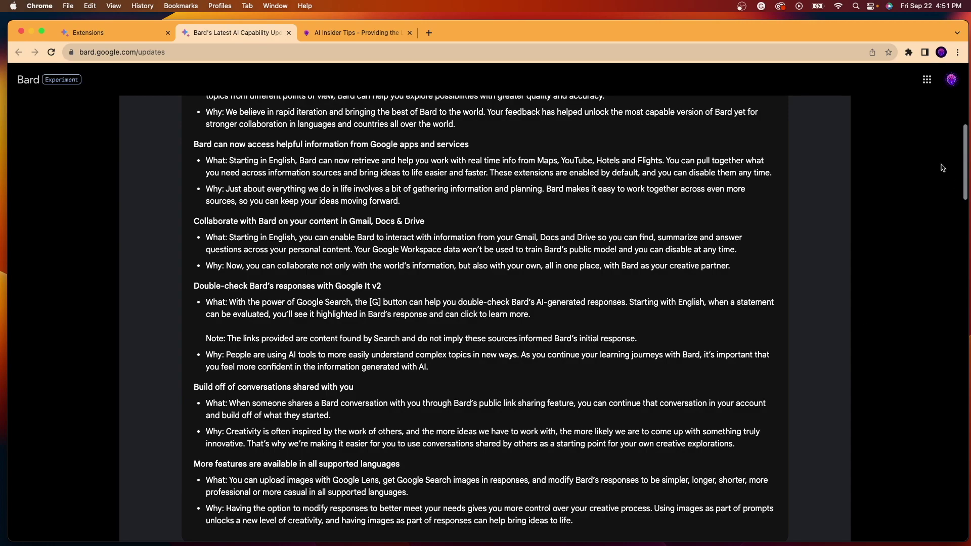
drag(966, 168, 966, 138)
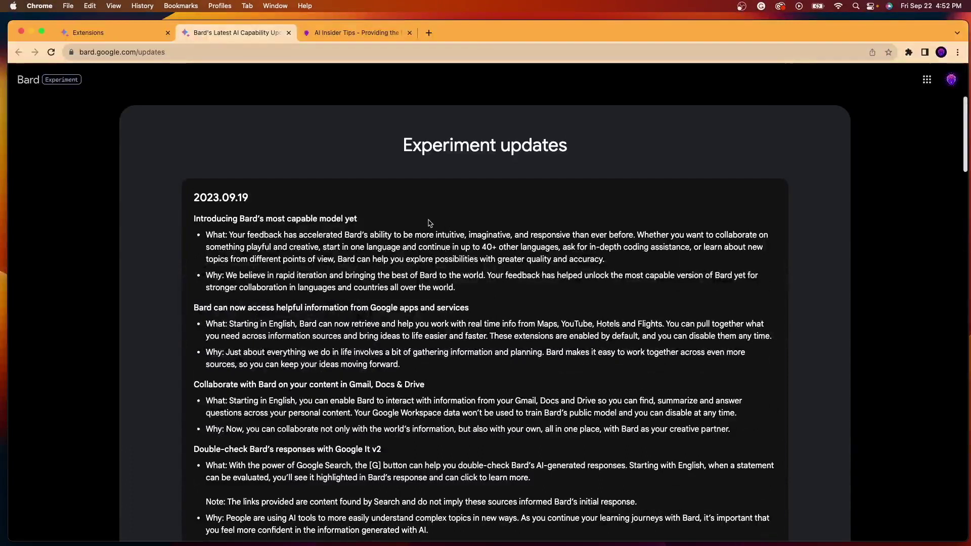
drag(255, 199, 199, 198)
click(234, 198)
drag(965, 127, 607, 122)
click(145, 38)
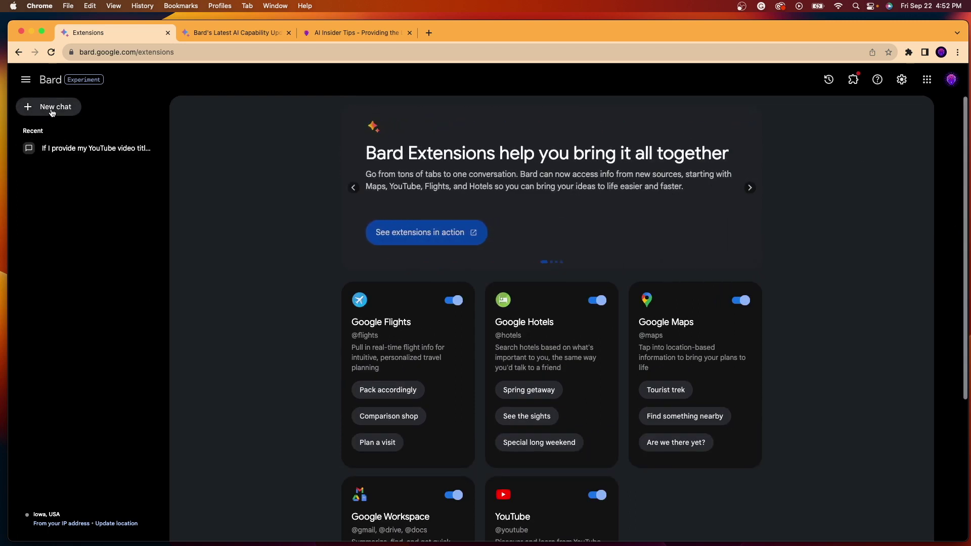
- Start a new blank chat from the left sidebar
click(51, 112)
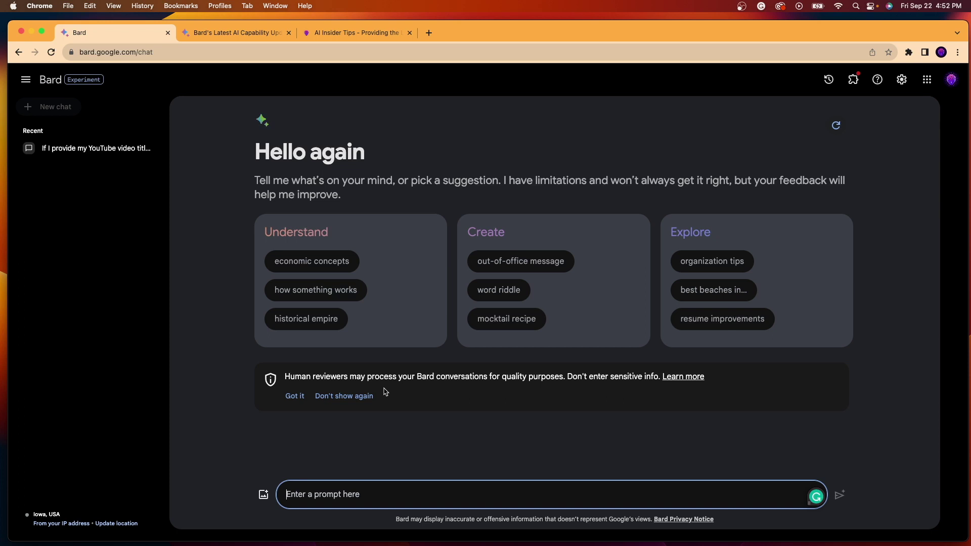
- Ask Bard to book a Chicago to New York flight, departing September 30th, returning October 5th
text(Please bo)
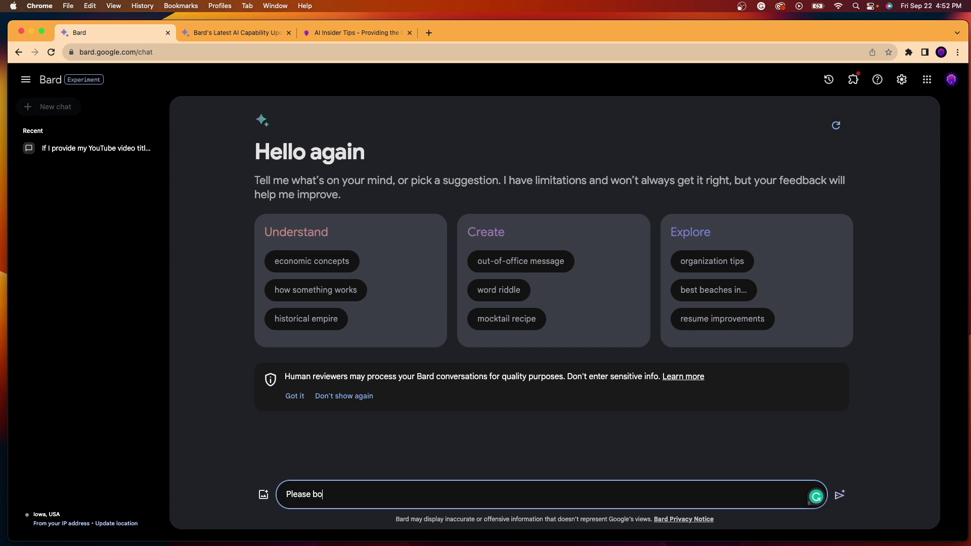
text(ok me a flight from Chica)
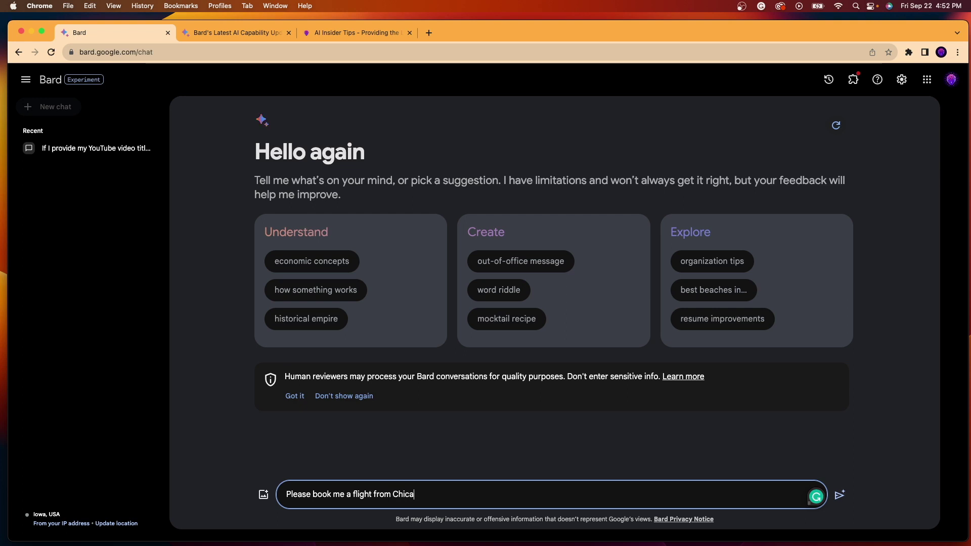
text(go to New Ywo)
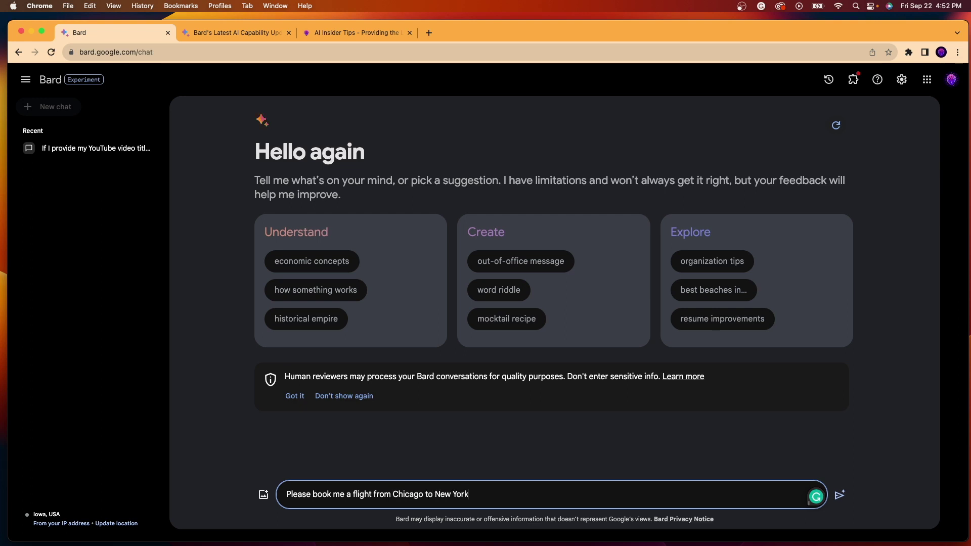
text(. I am departing on )
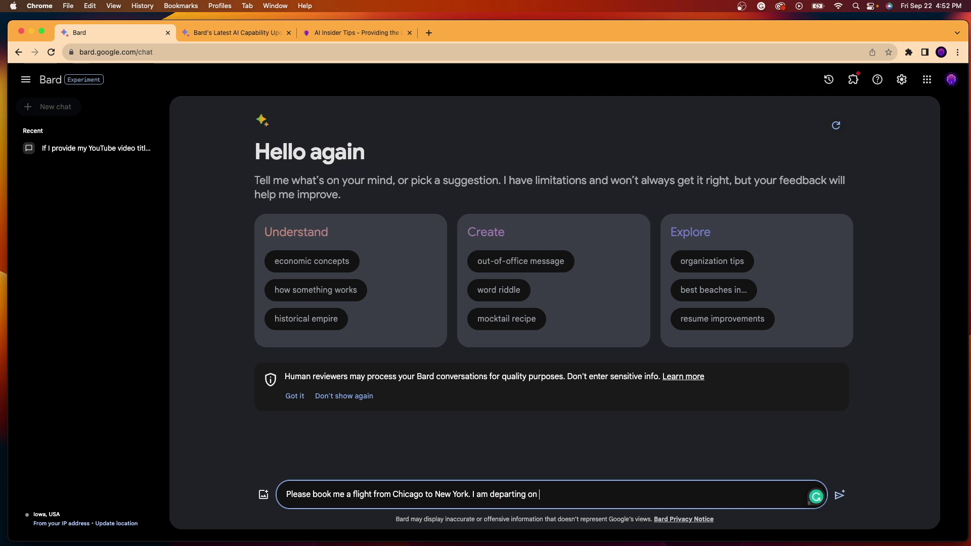
text(Septeber)
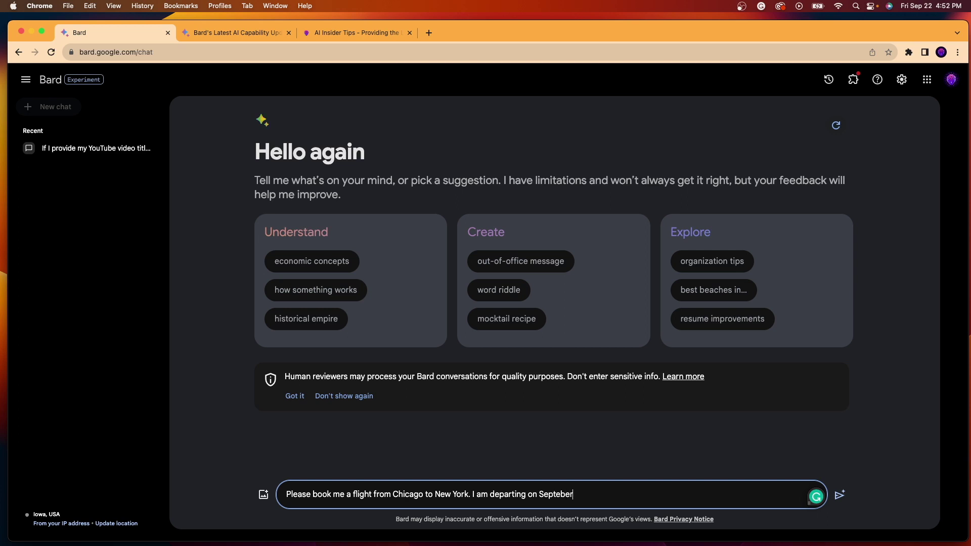
key(BackSpace)
text(mber)
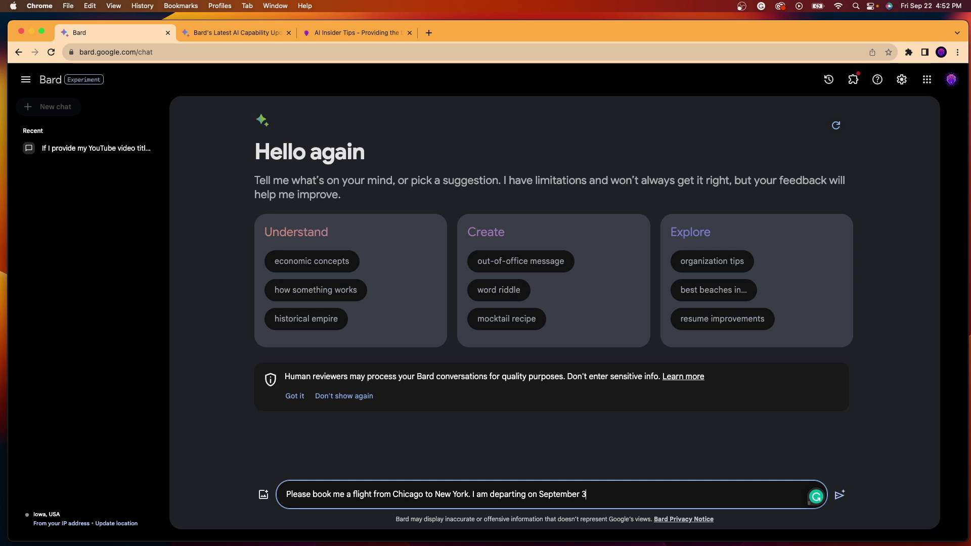
text(and )
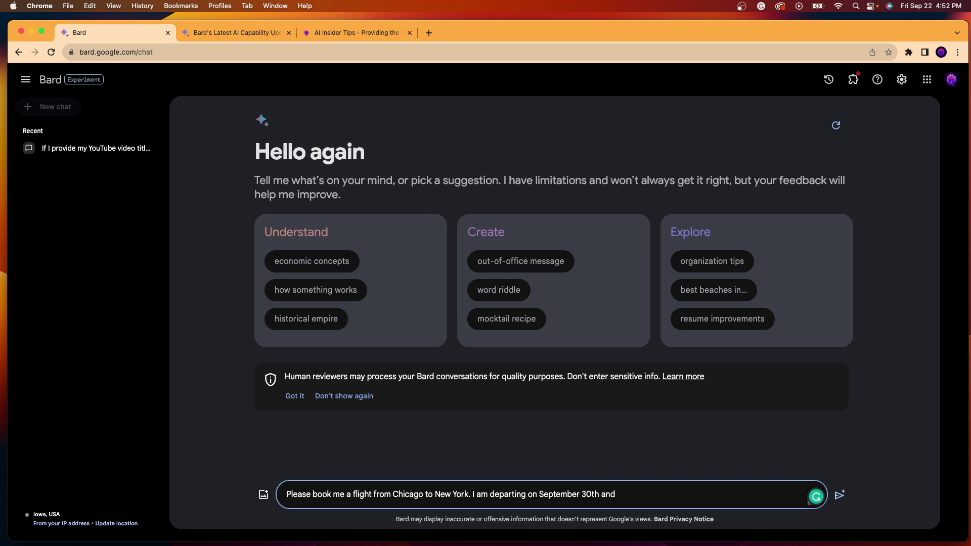
text(returning on October)
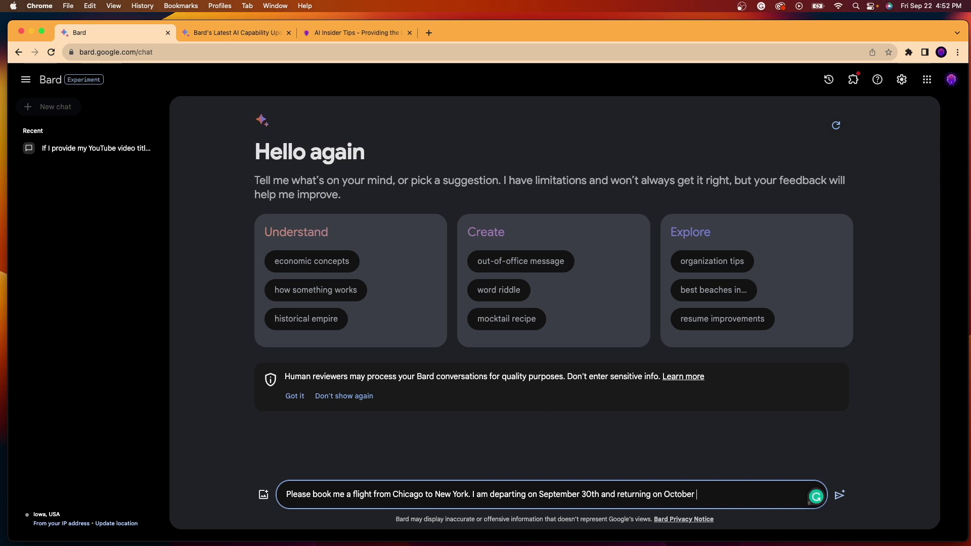
text( 5th)
text(.)
key(Return)
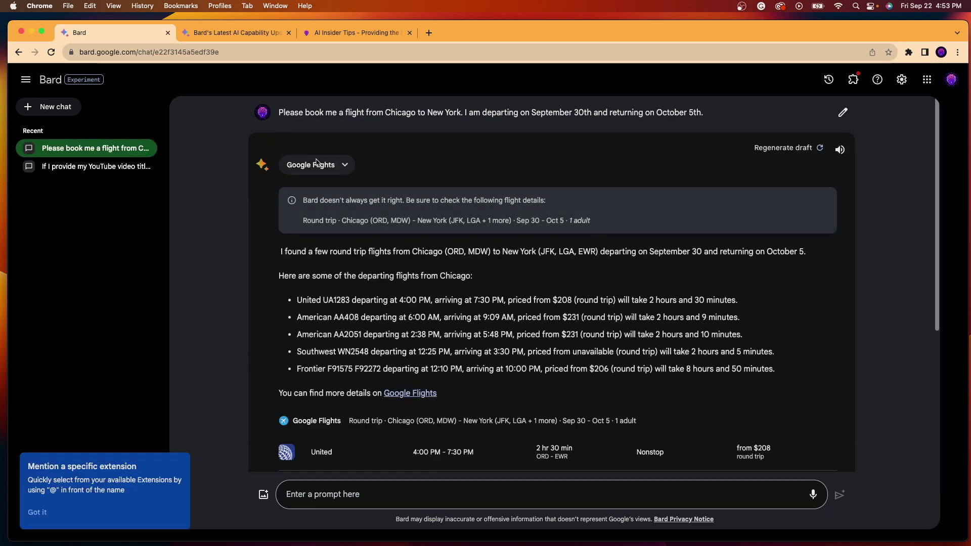
- Review the five Chicago–New York flight options and the Google Flights query details
click(351, 166)
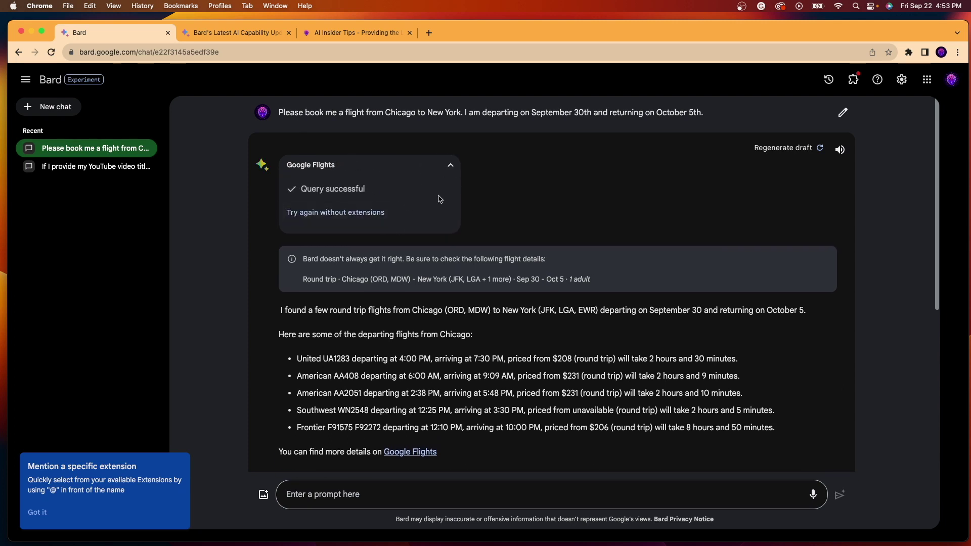
click(450, 164)
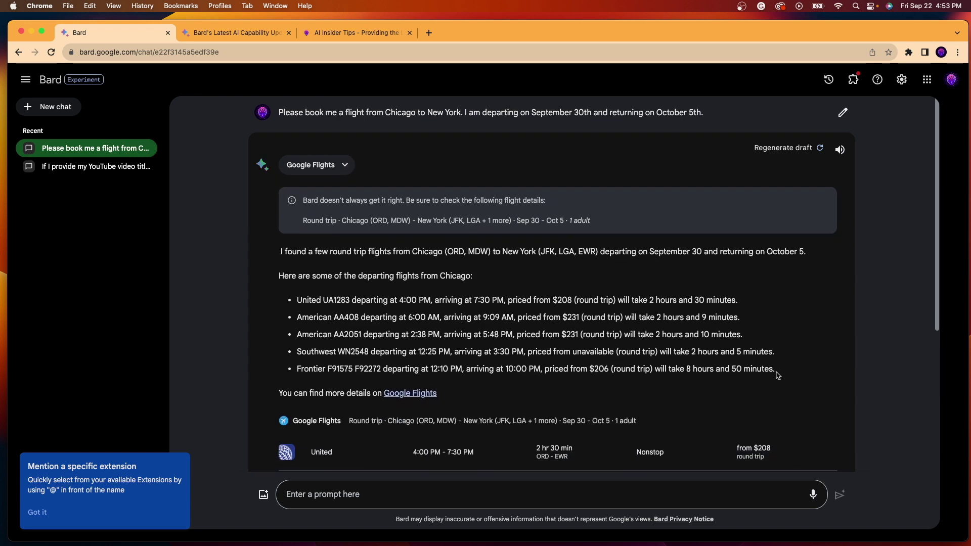
drag(777, 376, 595, 287)
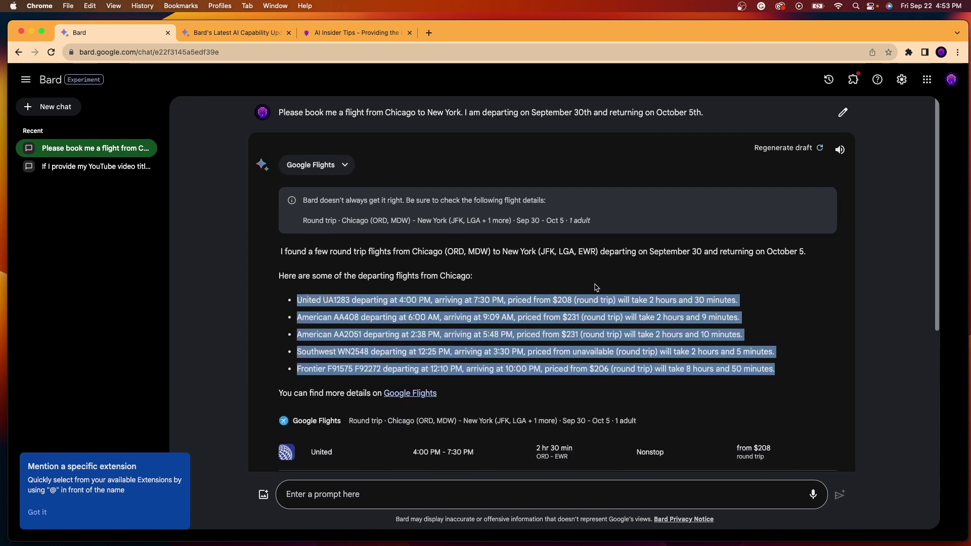
click(596, 287)
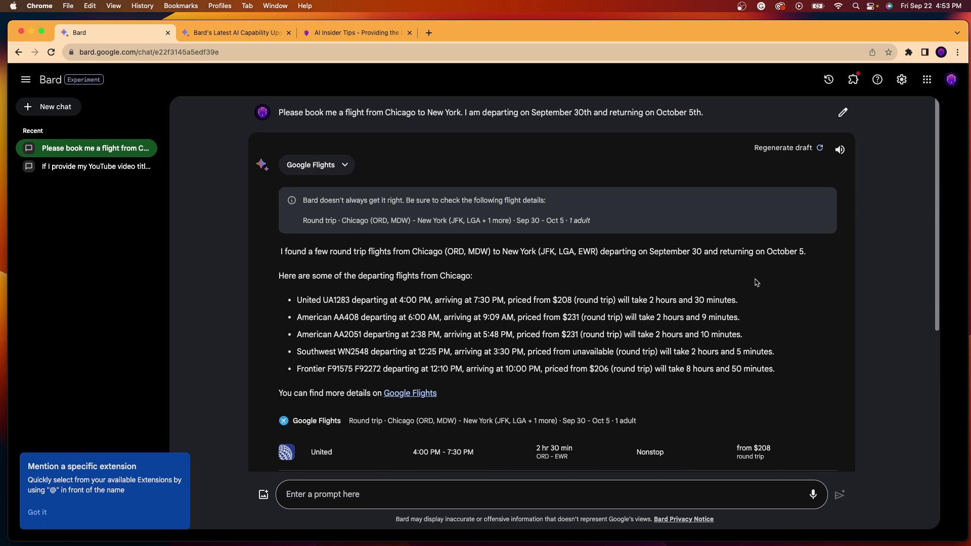
scroll(729, 283, down, 5)
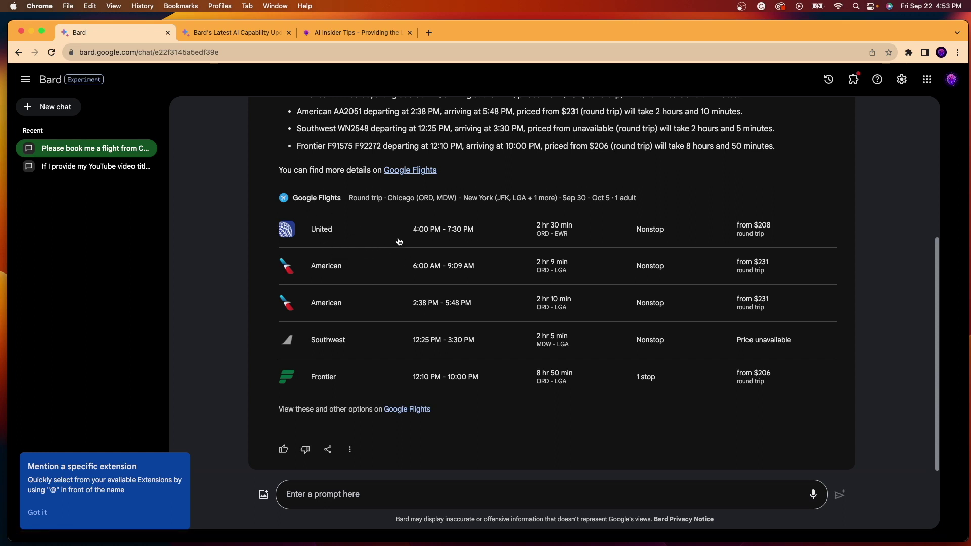
scroll(410, 235, up, 4)
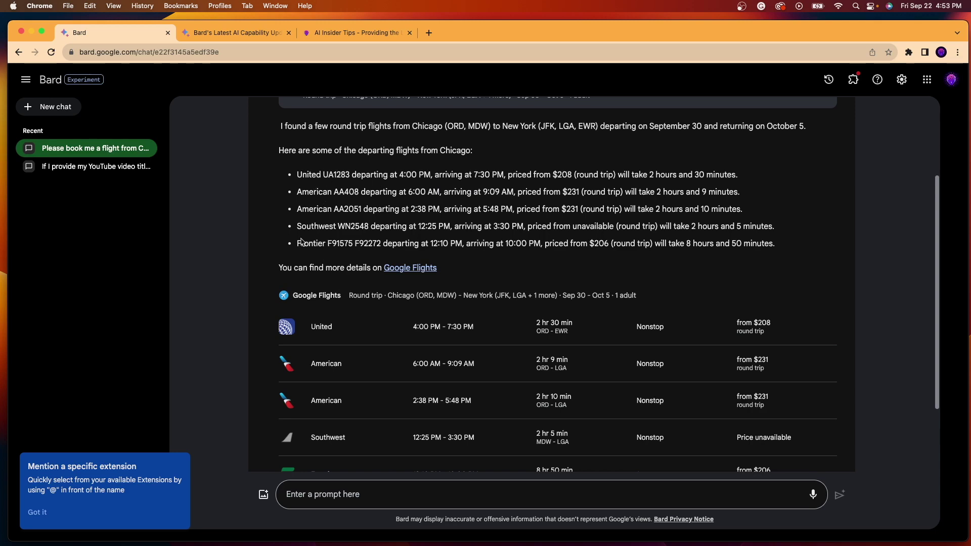
scroll(302, 242, down, 2)
scroll(436, 419, up, 5)
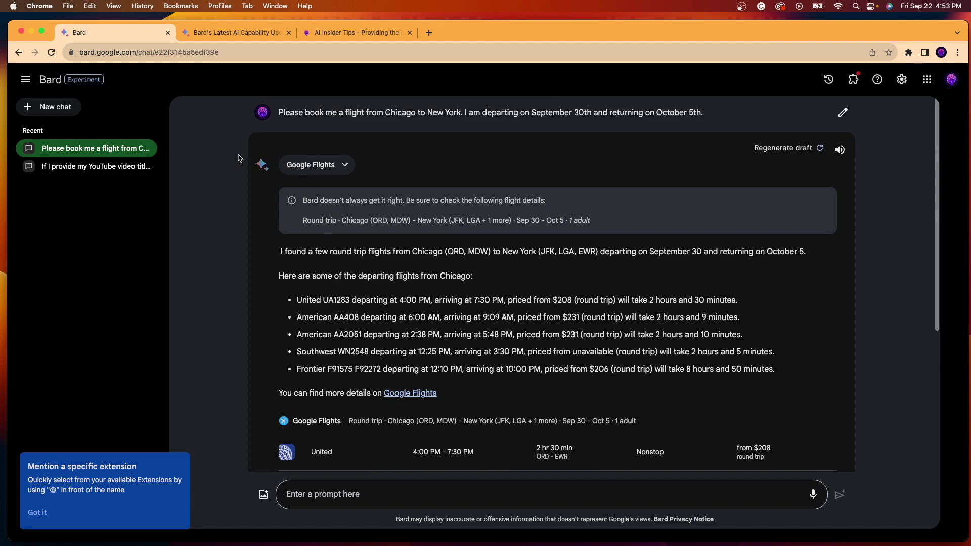
click(59, 107)
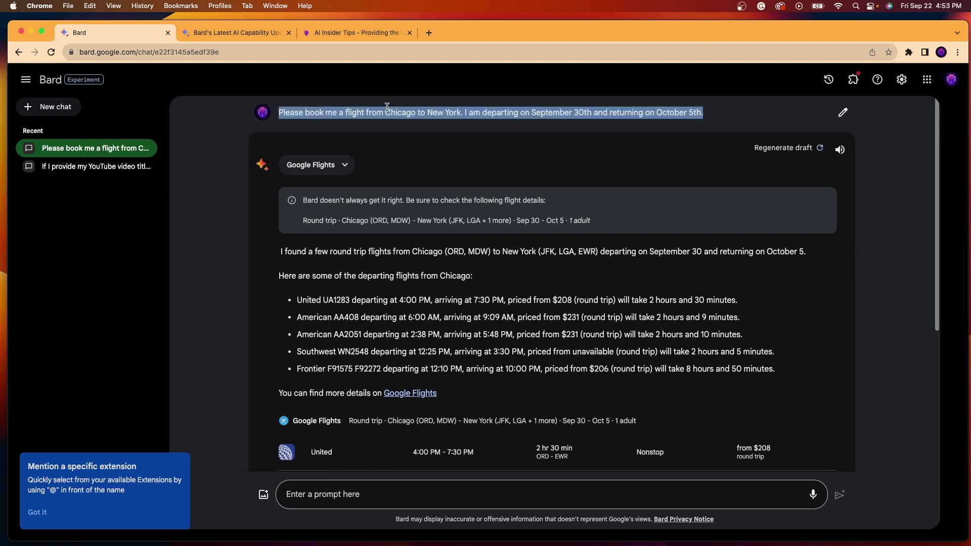
- In a new chat, request a Chicago to Punta Cana trip with flights and hotels, September 30th–October 5th
key(super+c)
click(56, 107)
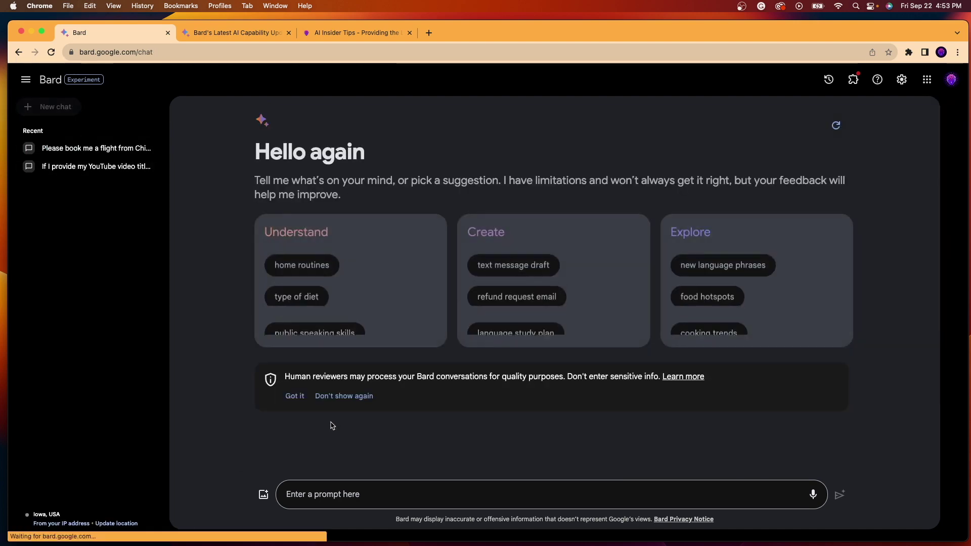
click(332, 492)
key(super+v)
drag(347, 491, 754, 493)
key(BackSpace)
text(a )
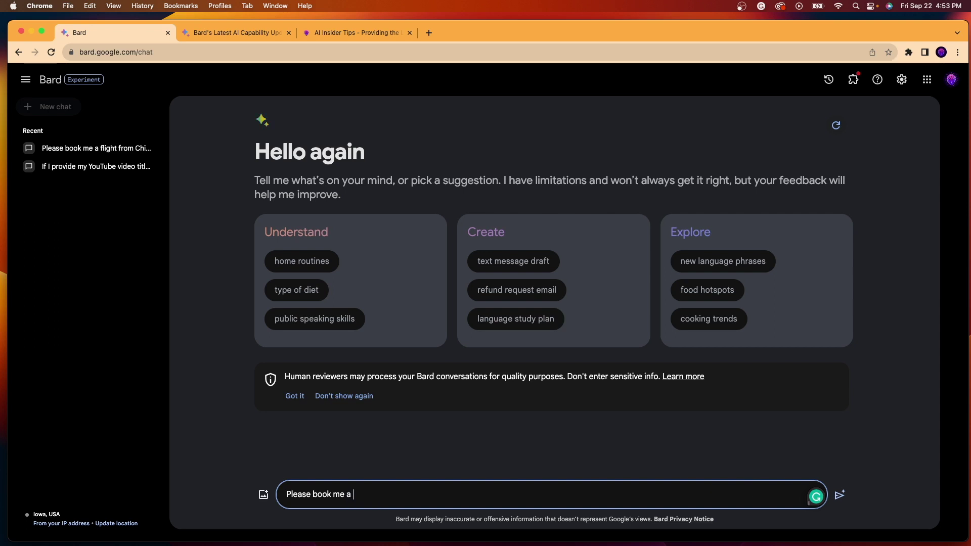
text(trip from Chicago to )
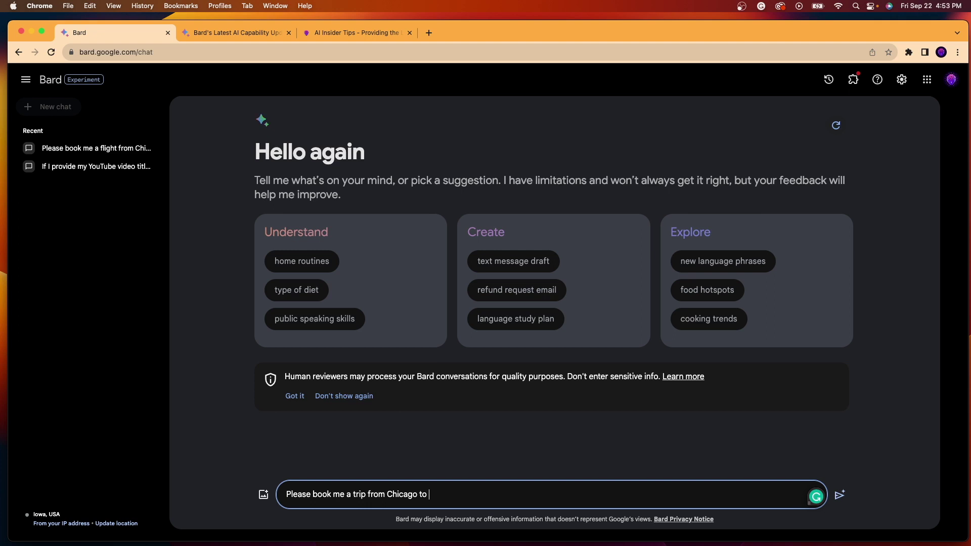
text(Punta Cana. Include flight a)
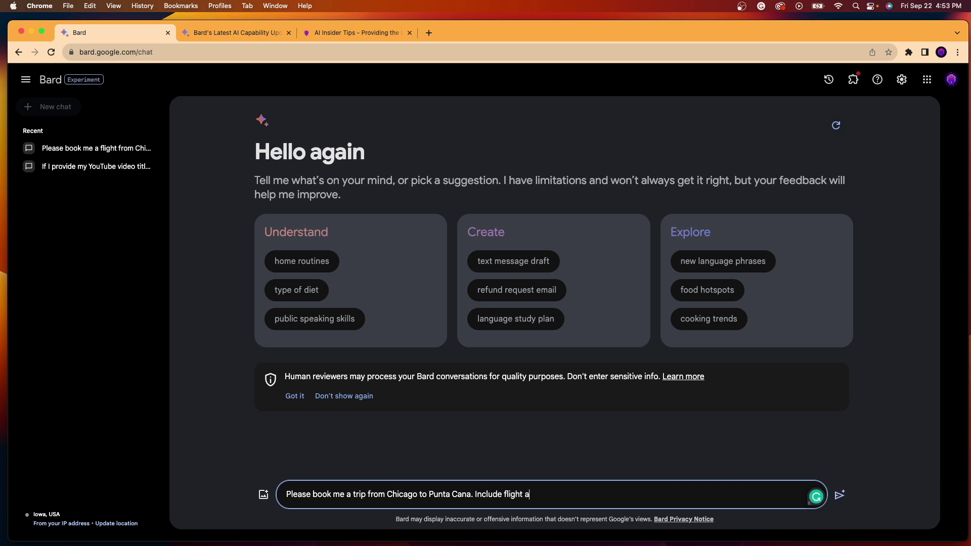
text(nd hotel options)
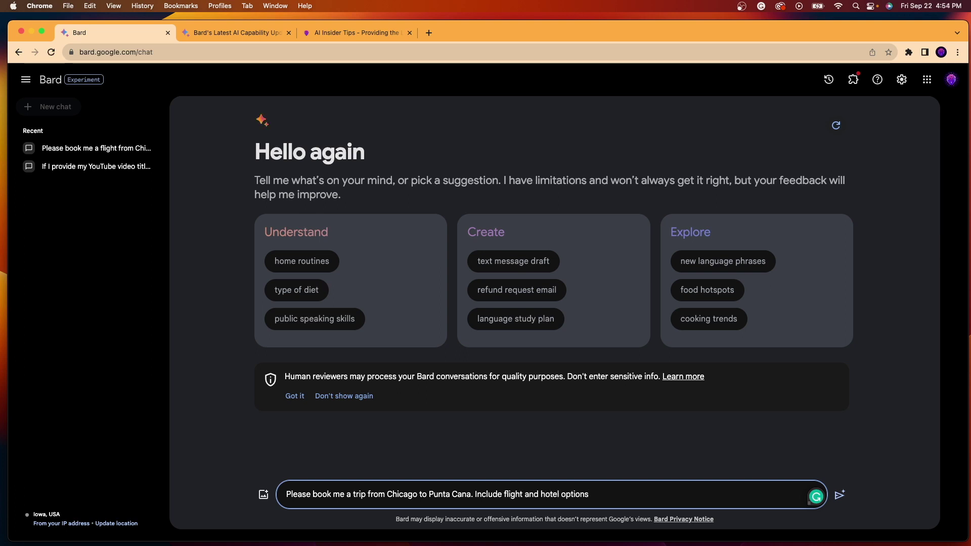
text(. I am de)
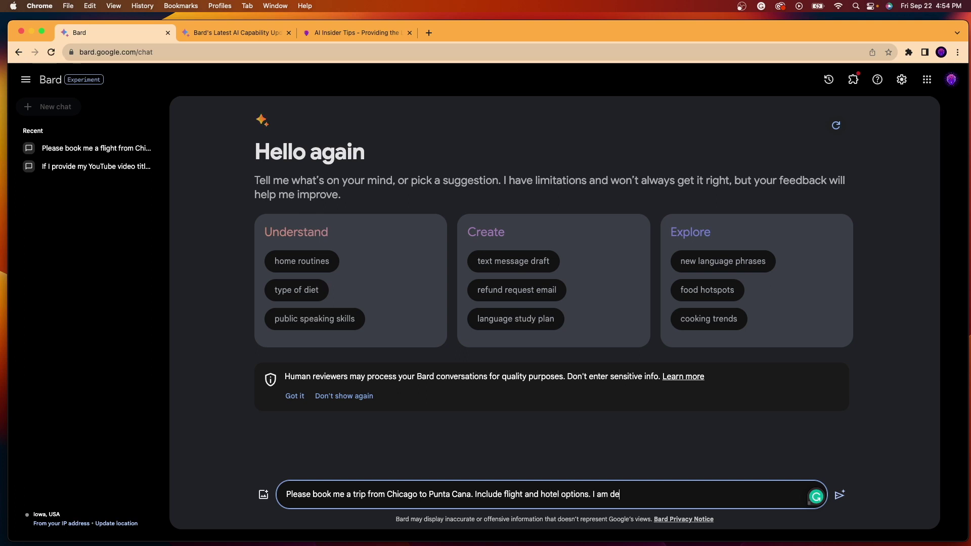
text(parting on September 30th and)
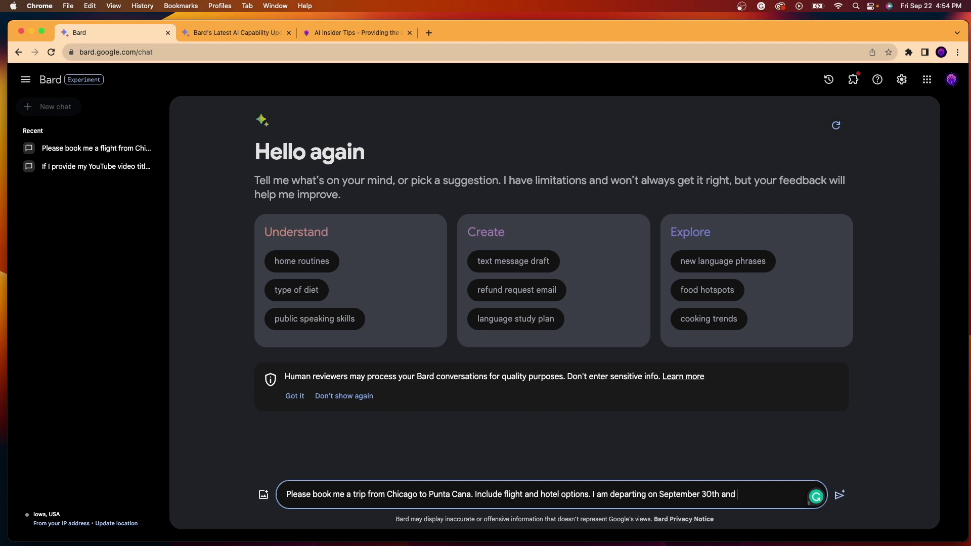
text( returning on Octobe)
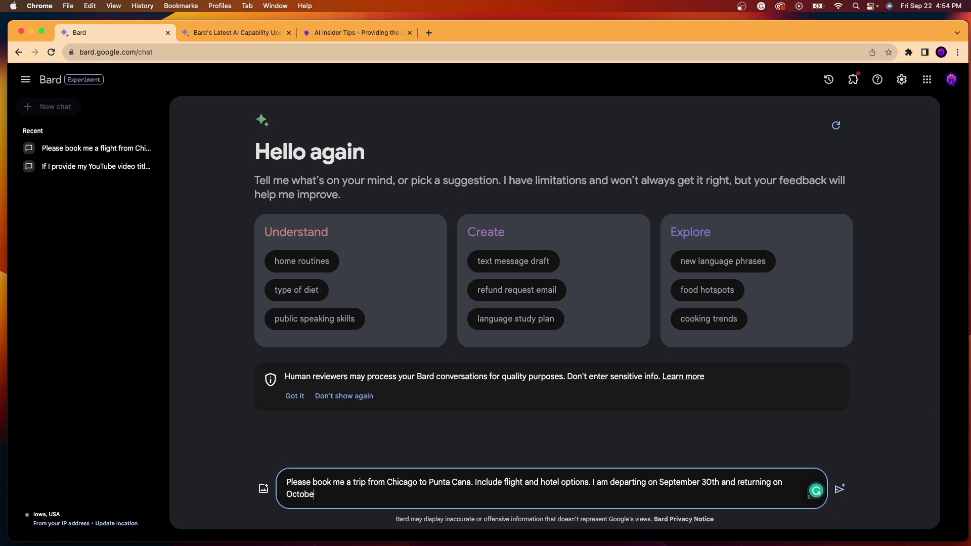
text(r 5th.)
key(Return)
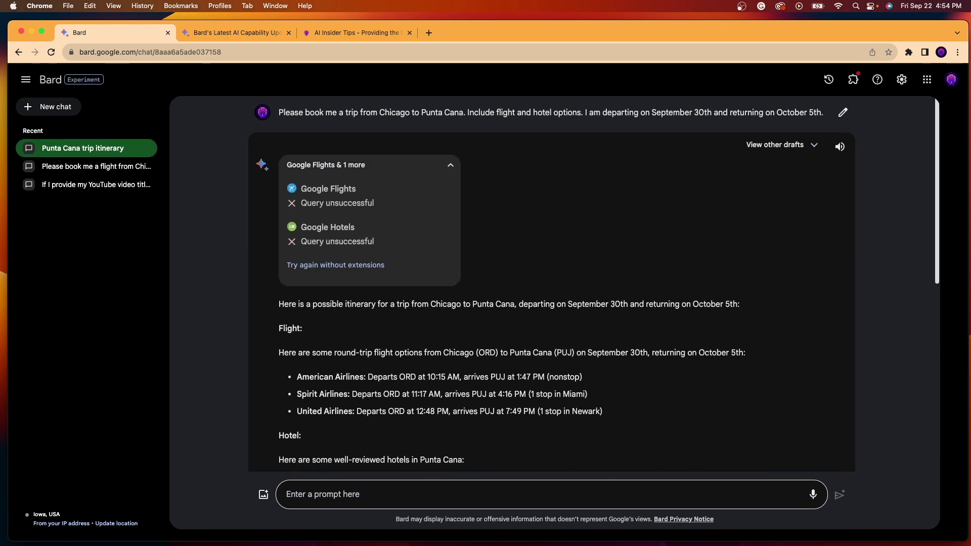
- Scroll through the Punta Cana itinerary, noting the failed Flights and Hotels queries
scroll(347, 350, down, 4)
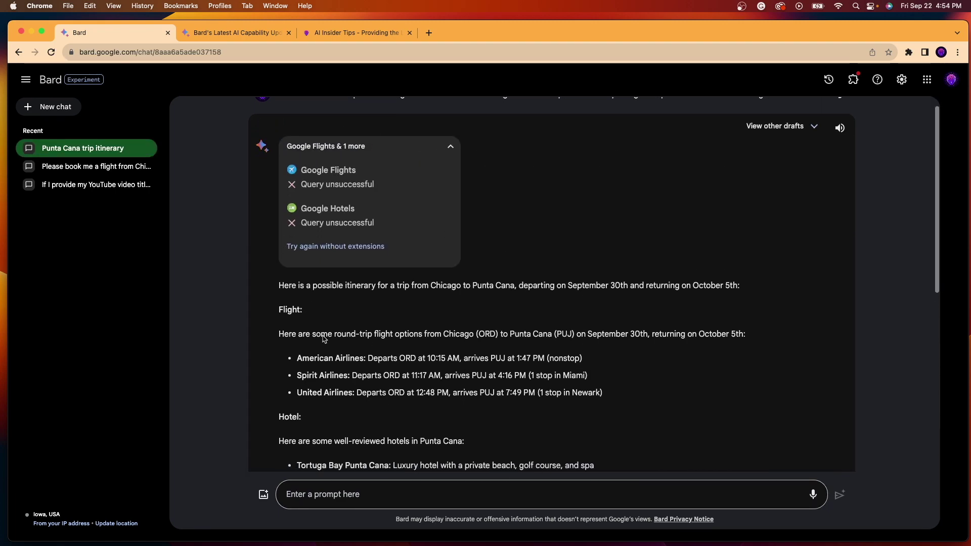
scroll(374, 315, down, 10)
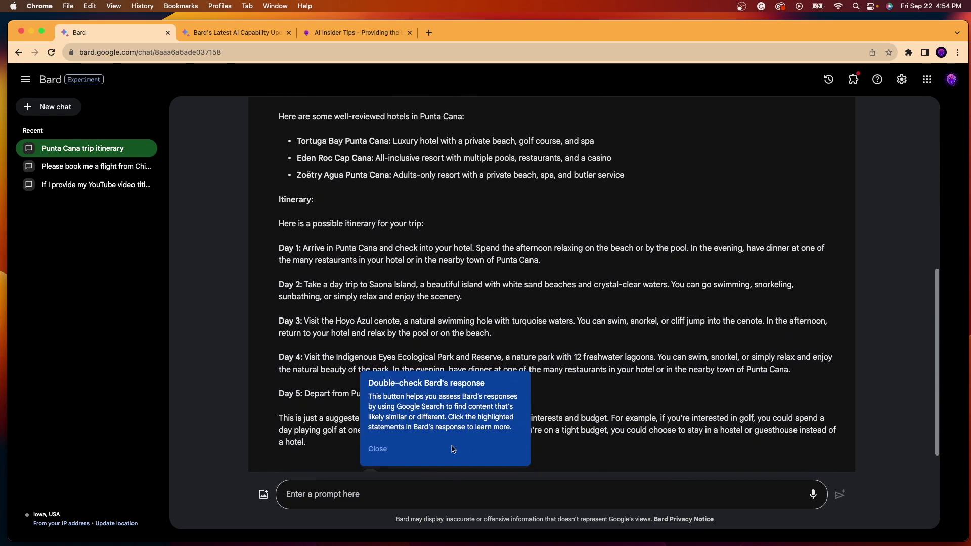
scroll(435, 329, down, 2)
scroll(428, 329, up, 8)
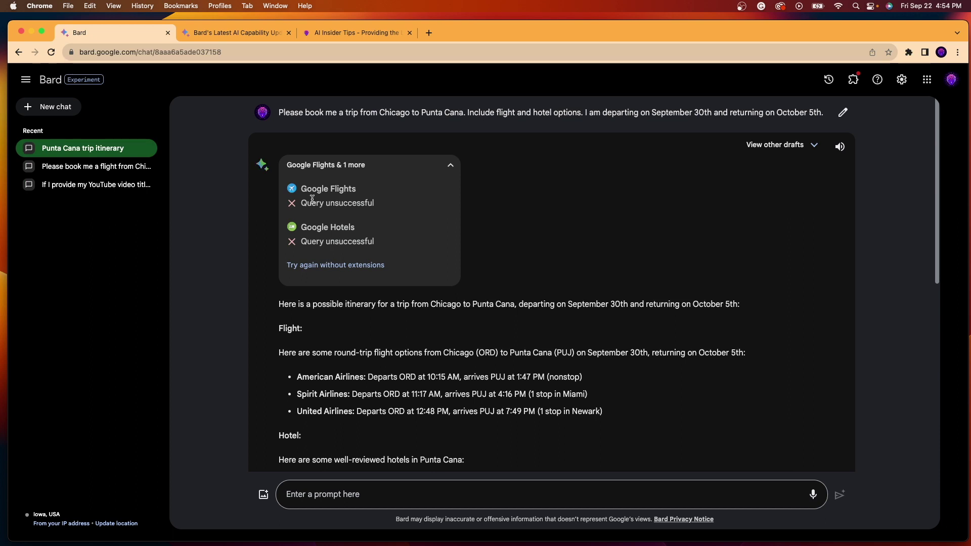
- Read the Punta Cana reply from the flight options down to the Day 5 plan
triple_click(413, 108)
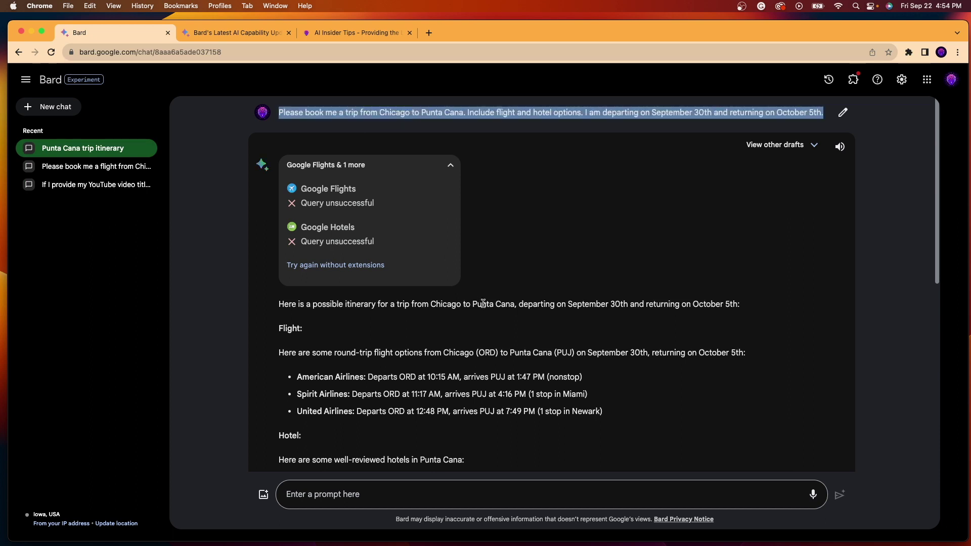
click(370, 231)
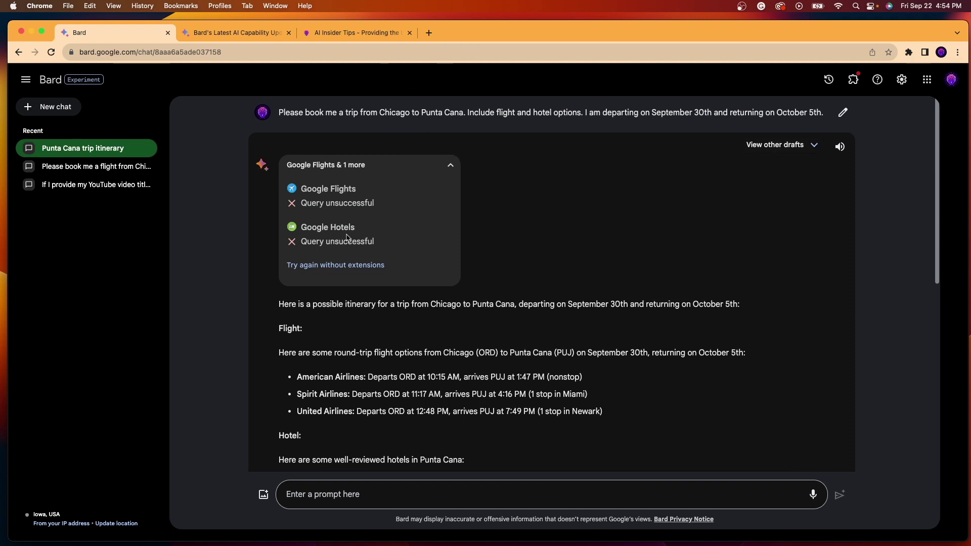
scroll(433, 182, down, 3)
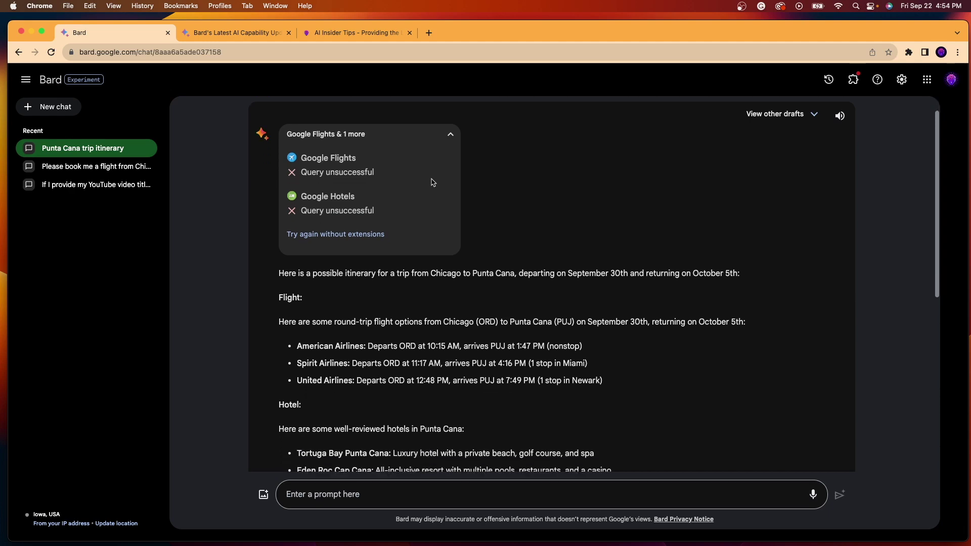
scroll(433, 182, up, 3)
scroll(475, 252, down, 5)
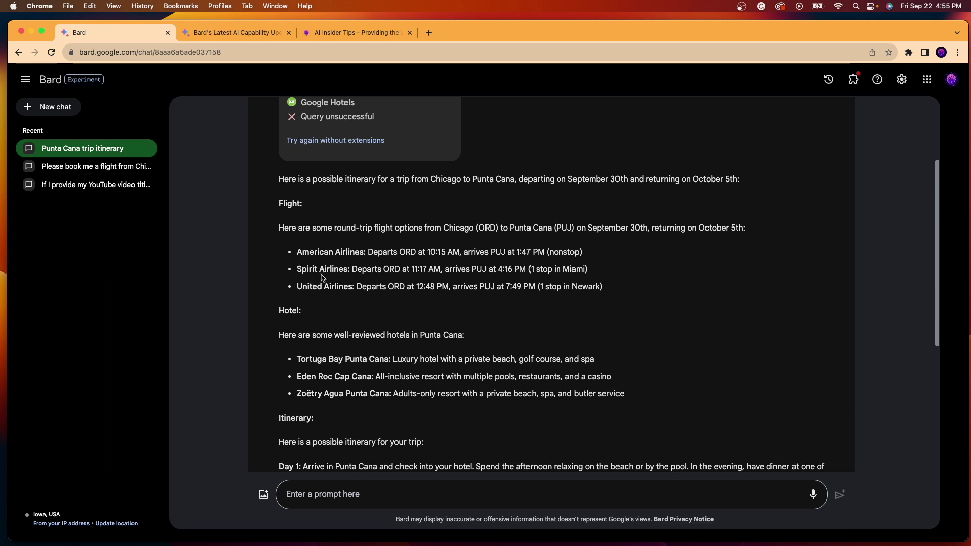
scroll(326, 290, down, 3)
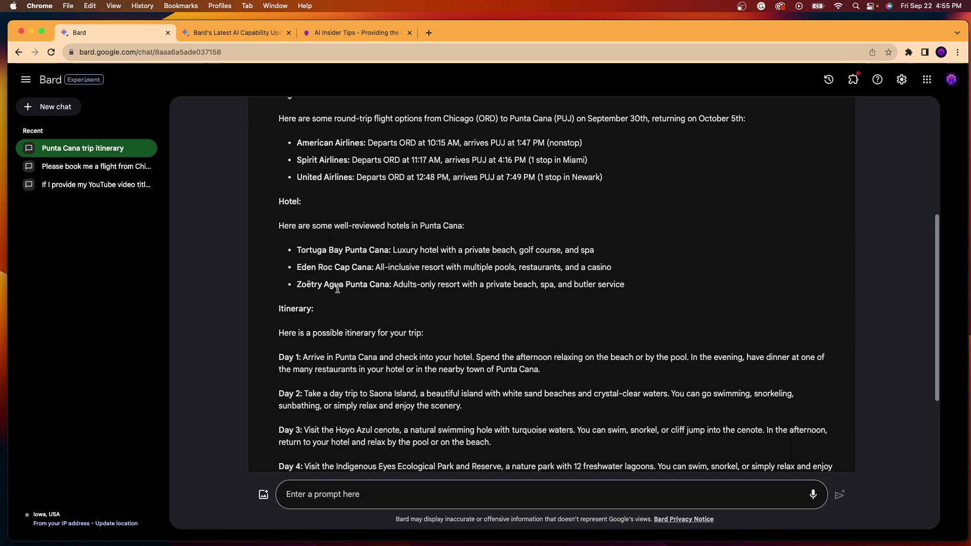
scroll(458, 286, down, 5)
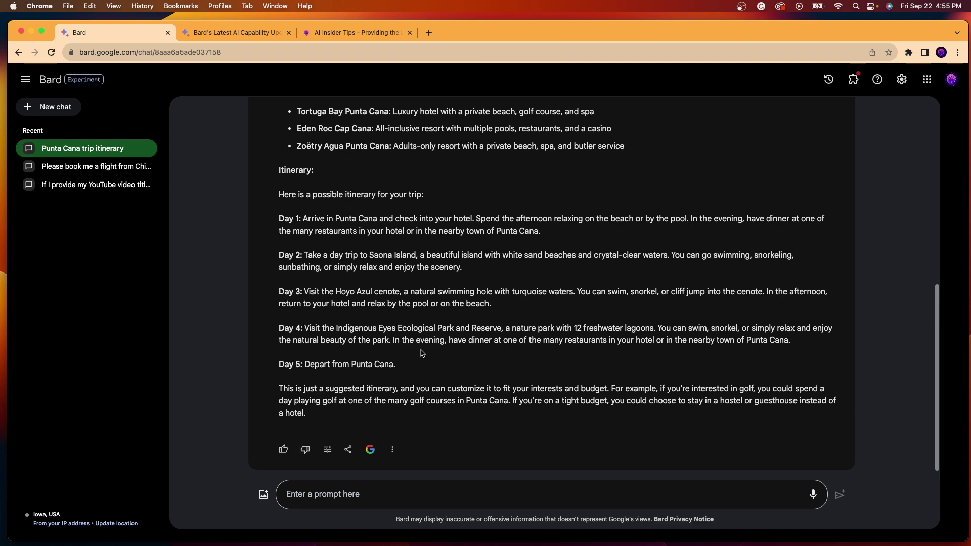
scroll(445, 322, up, 15)
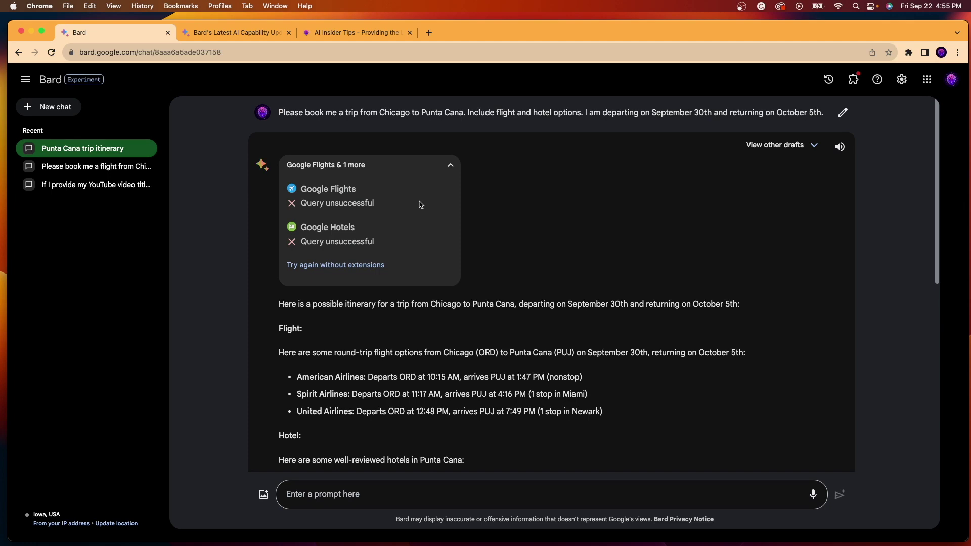
scroll(419, 204, down, 7)
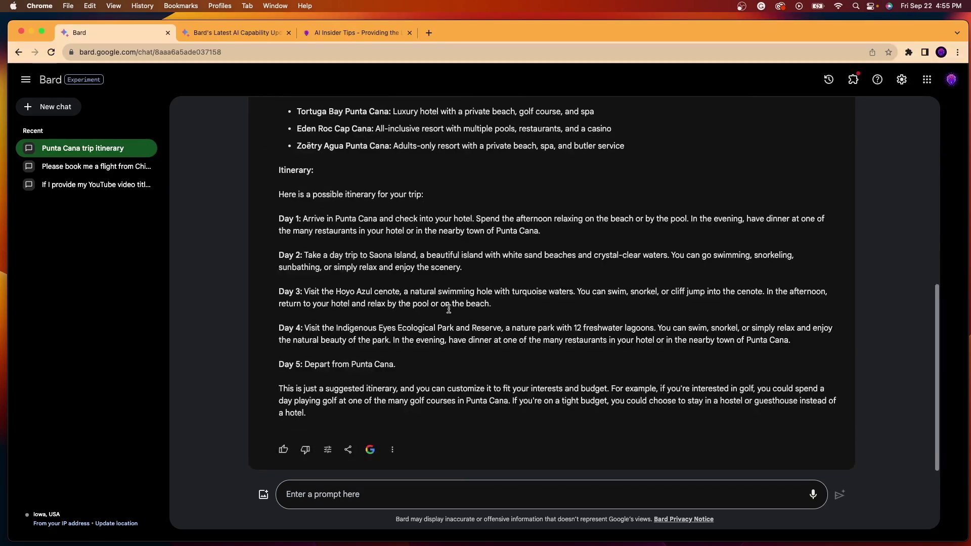
scroll(606, 253, up, 15)
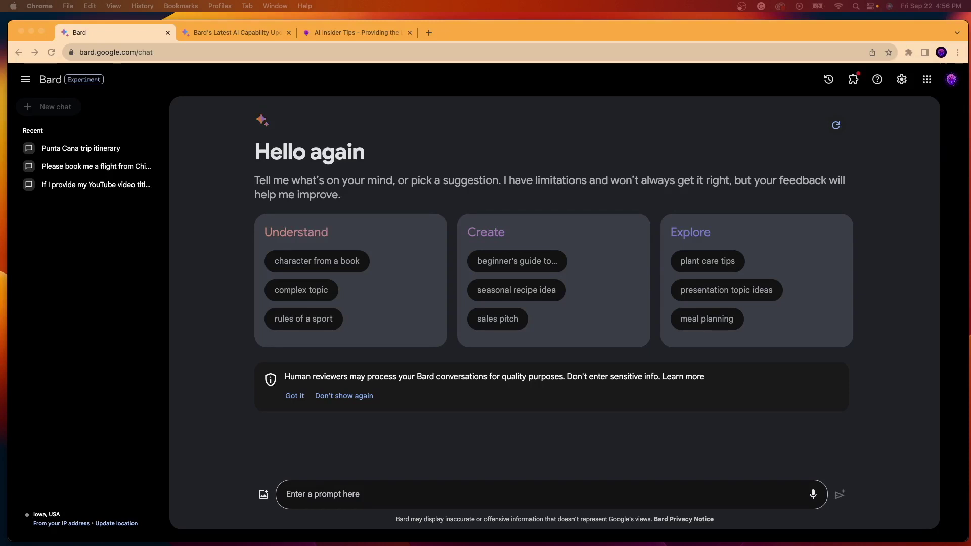
click(388, 492)
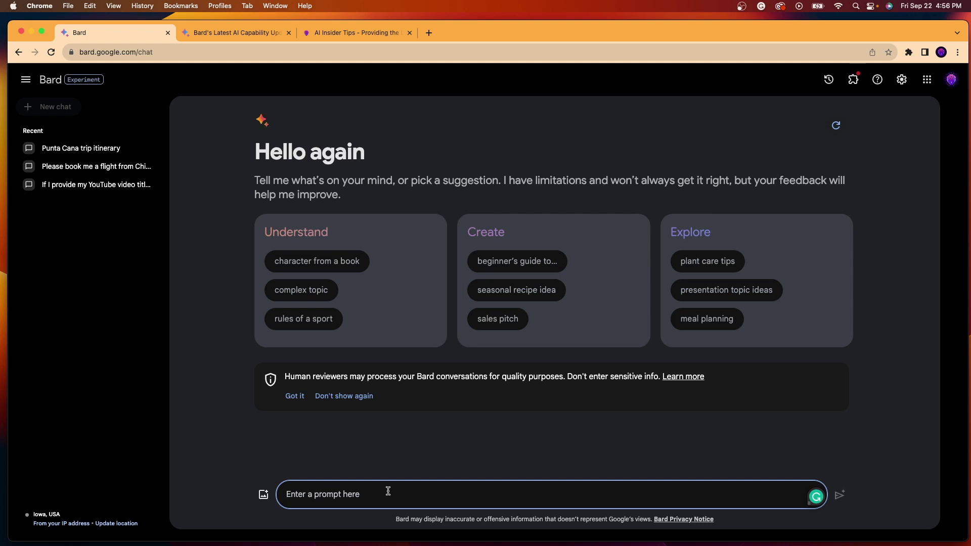
text(Please fin)
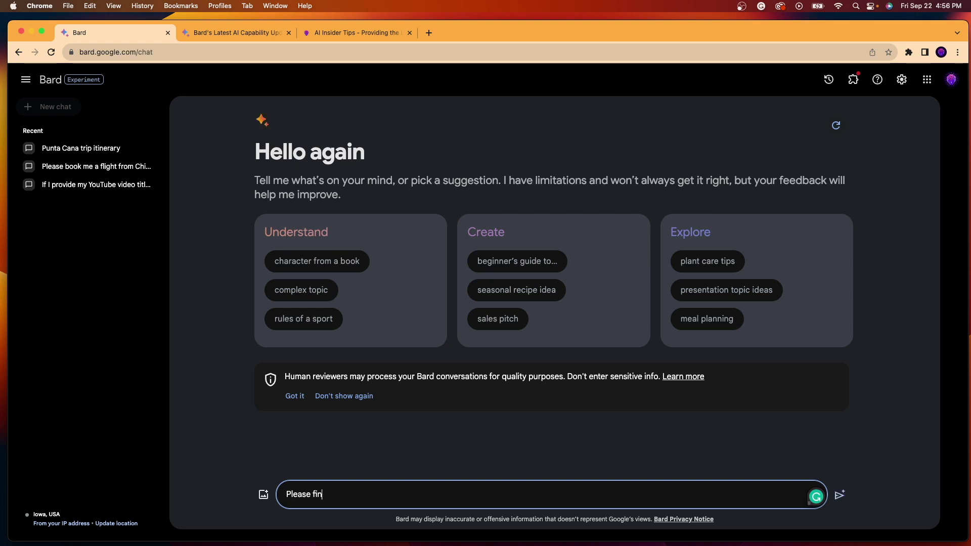
text(d me a tutoorial on learning the ba)
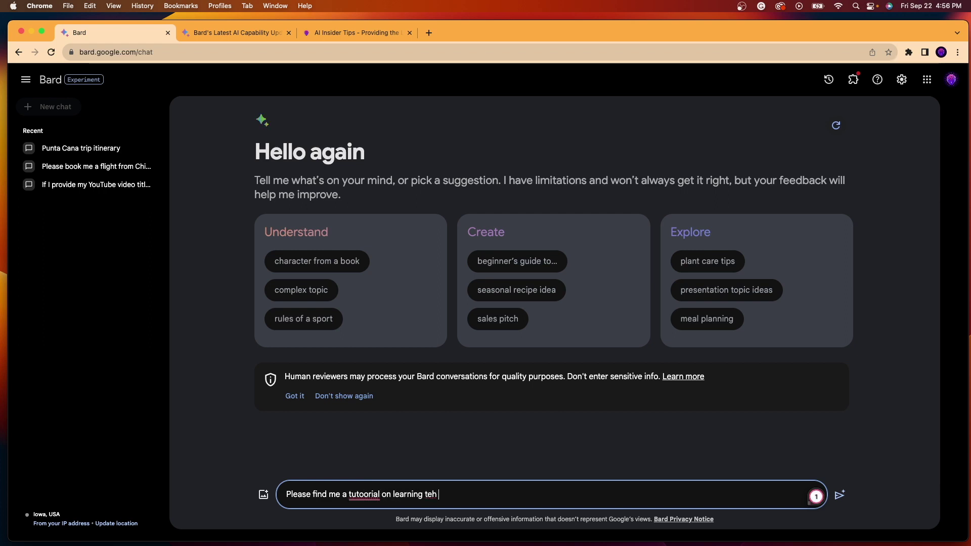
text(sics of ChatGP)
key(BackSpace)
text(GPT)
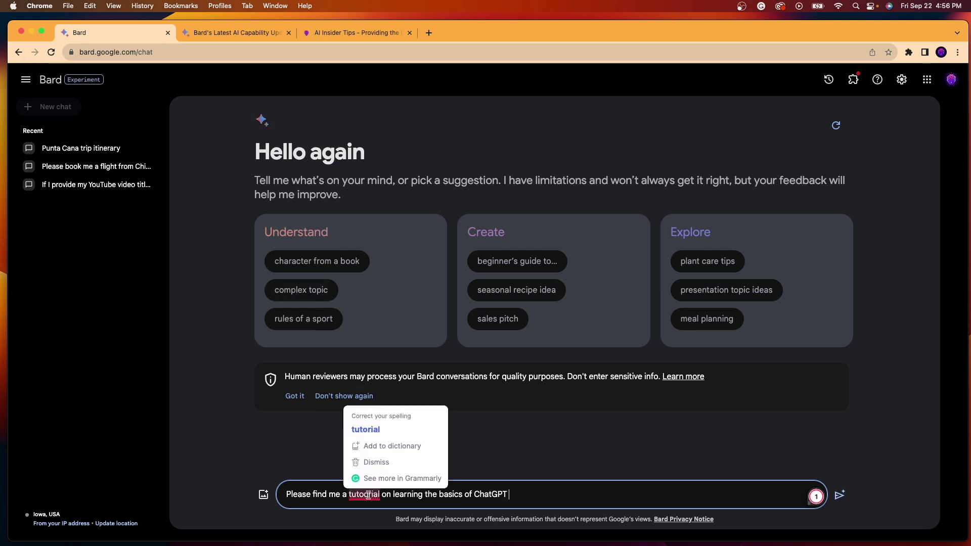
mouse_move(369, 480)
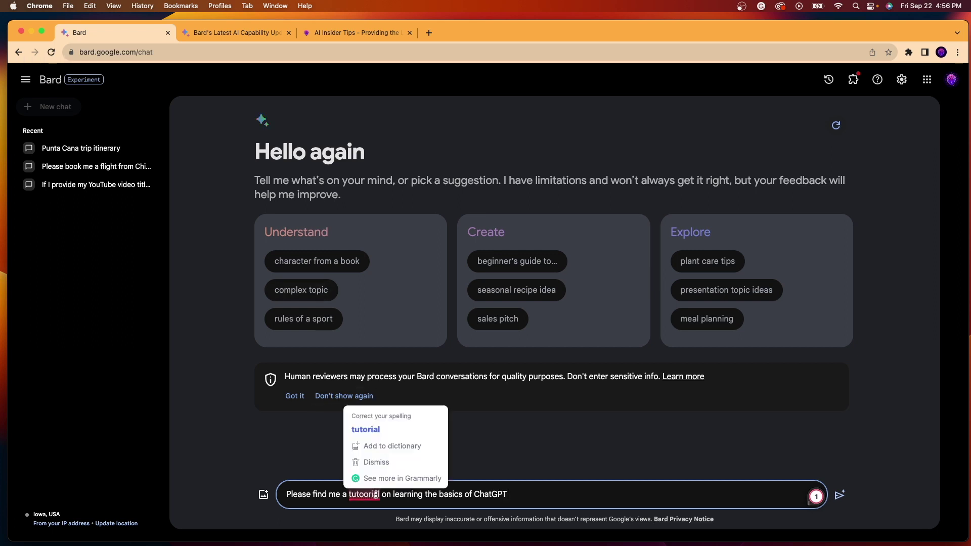
click(369, 432)
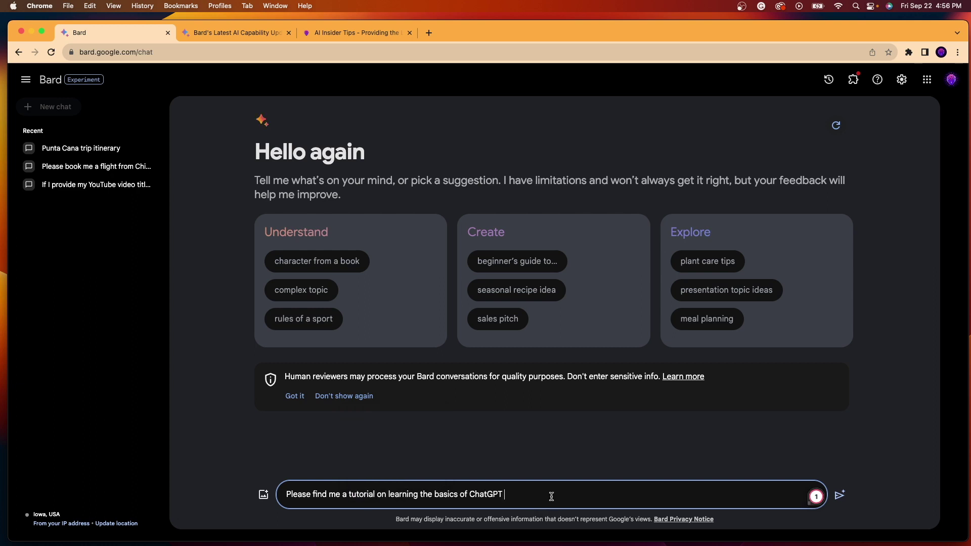
text(@)
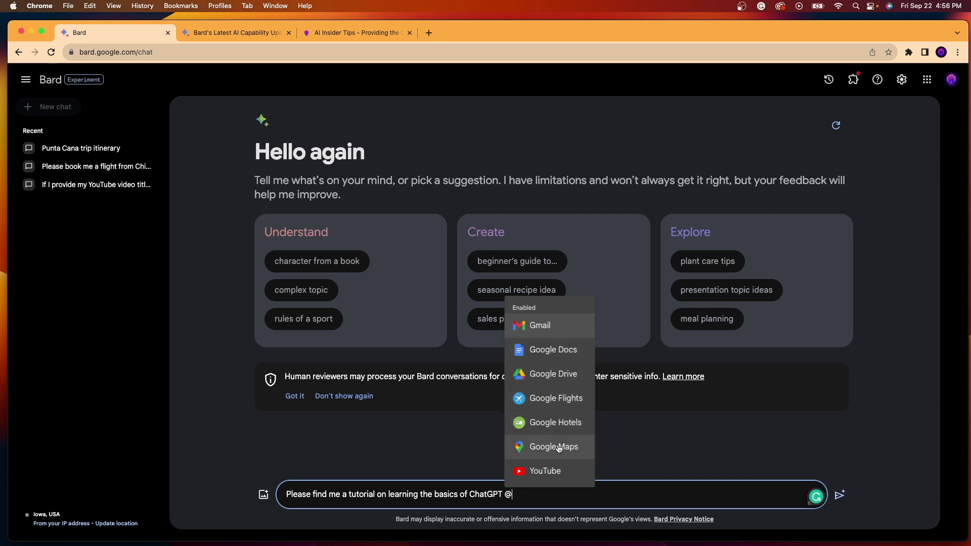
click(541, 470)
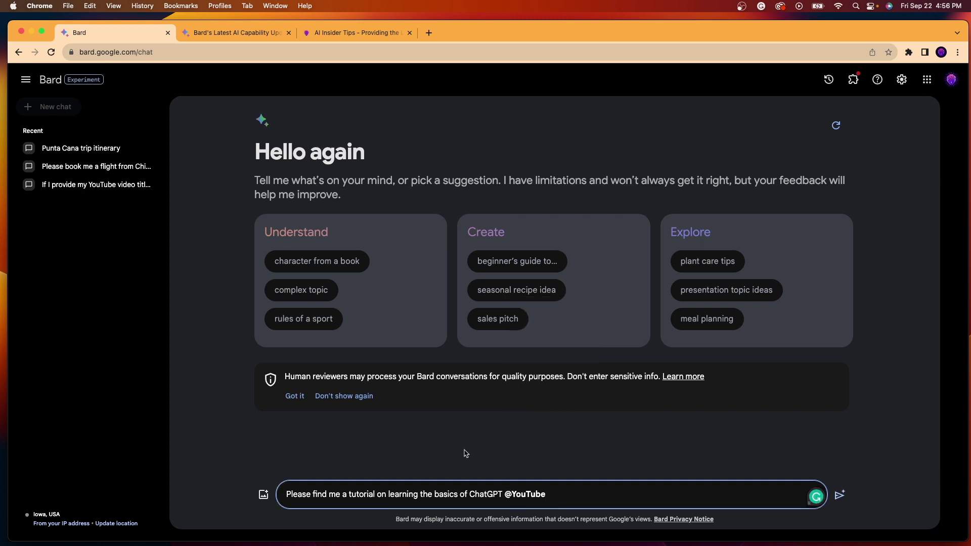
key(Return)
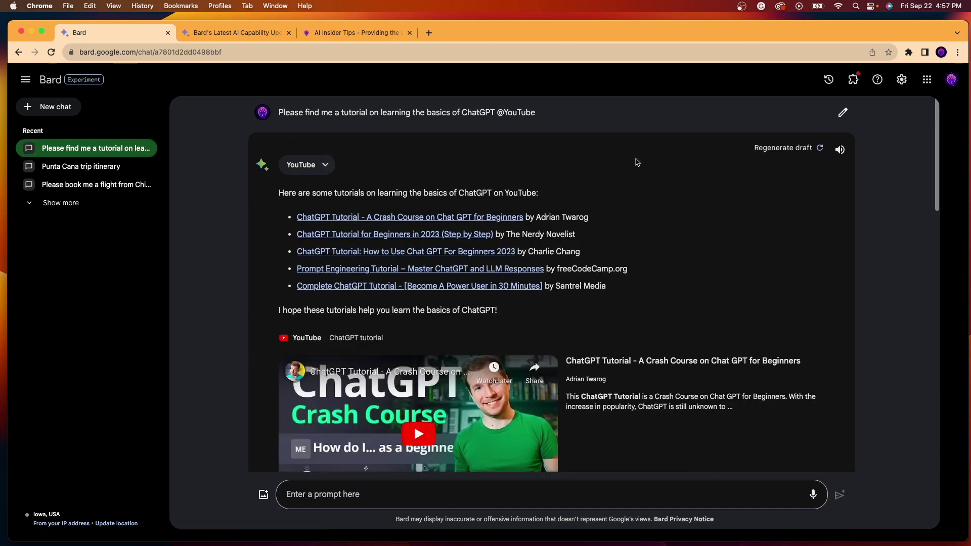
- Look over the tutorial results, then check the Bard experiment updates page in a new tab
scroll(416, 141, down, 1)
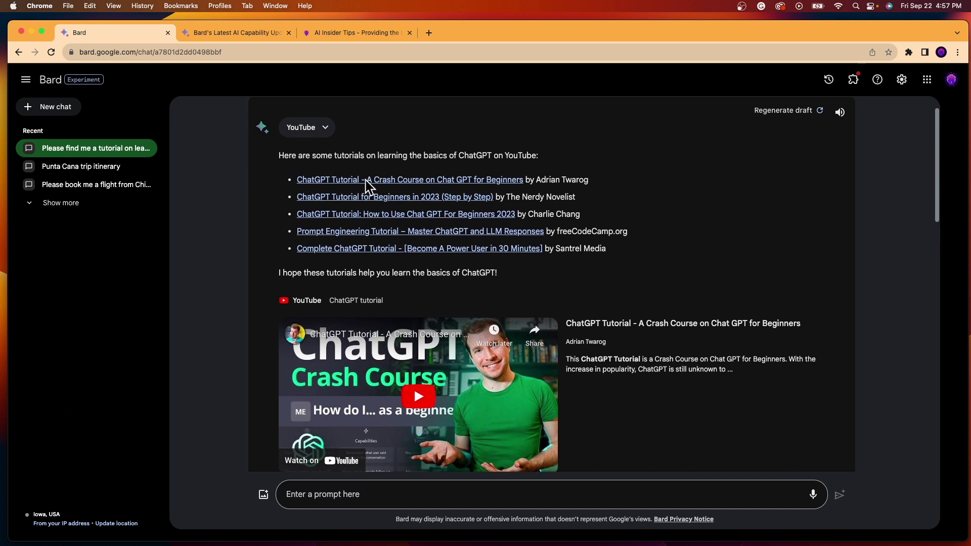
scroll(405, 165, down, 1)
scroll(407, 167, up, 1)
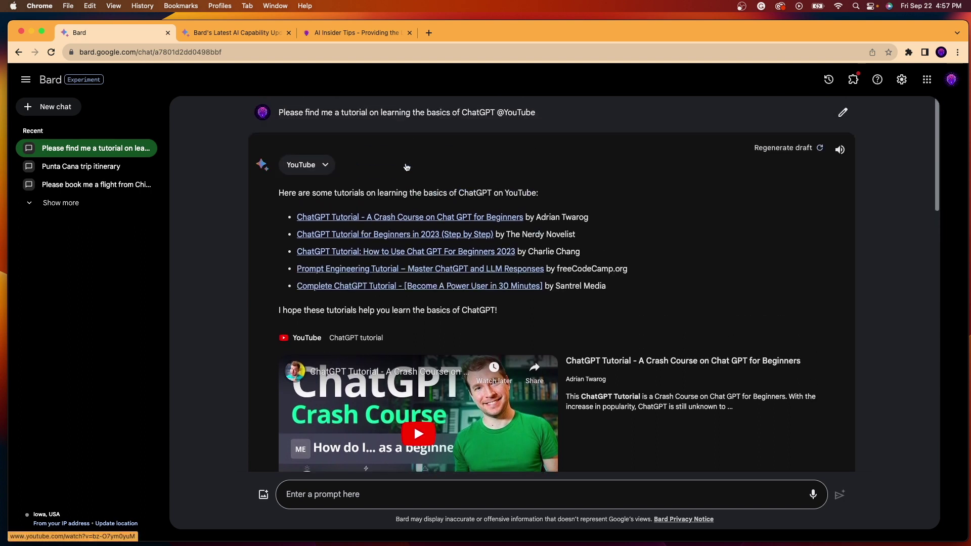
click(429, 32)
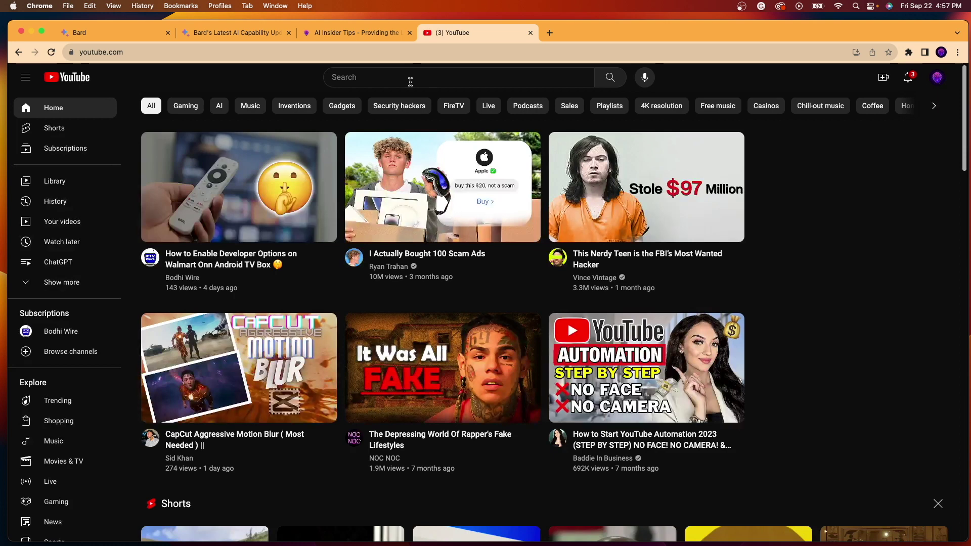
click(215, 33)
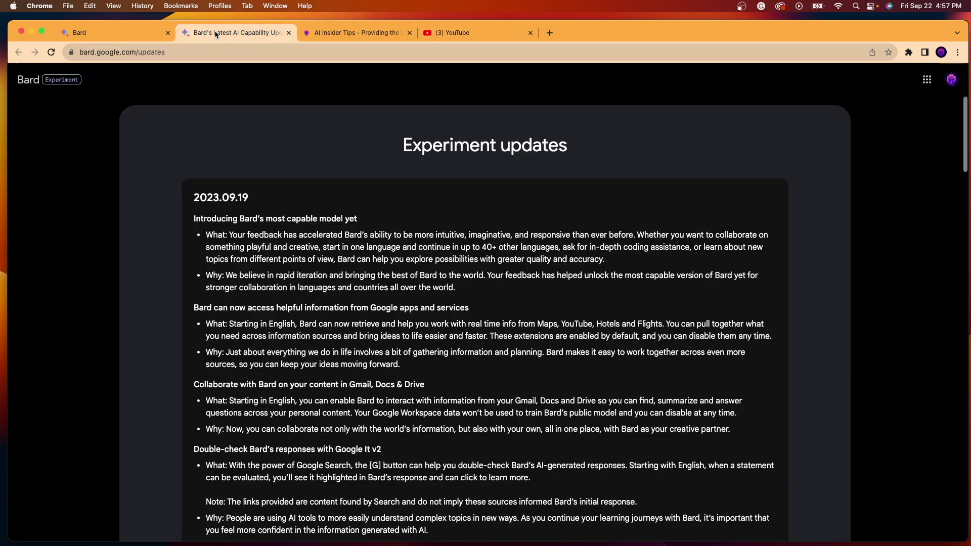
click(103, 31)
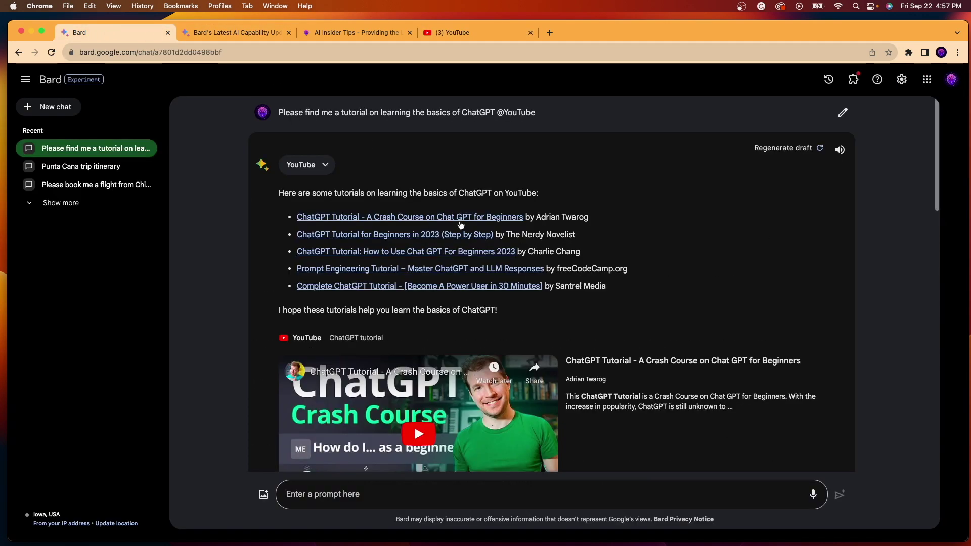
- Scroll through the ChatGPT tutorial links and embedded crash-course video
scroll(465, 219, down, 2)
scroll(465, 219, up, 2)
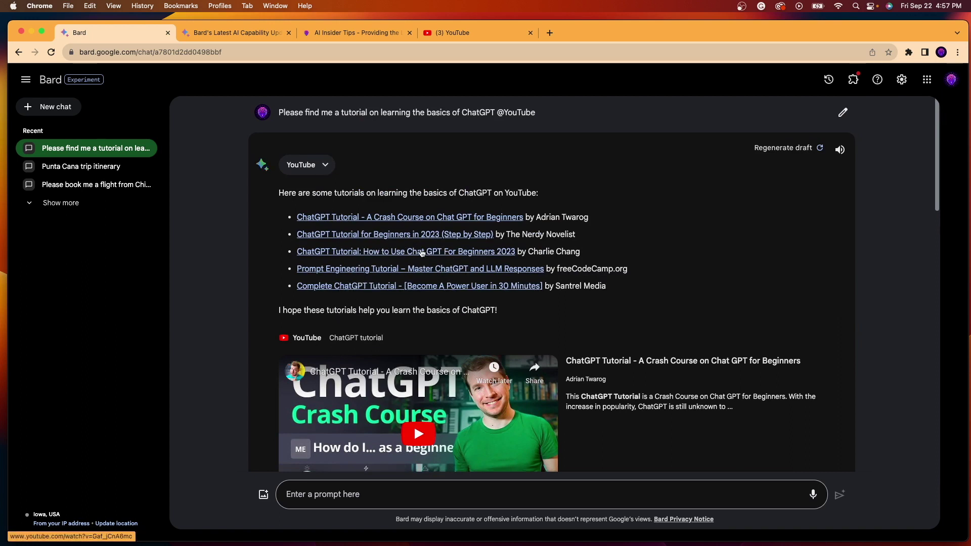
scroll(422, 253, down, 3)
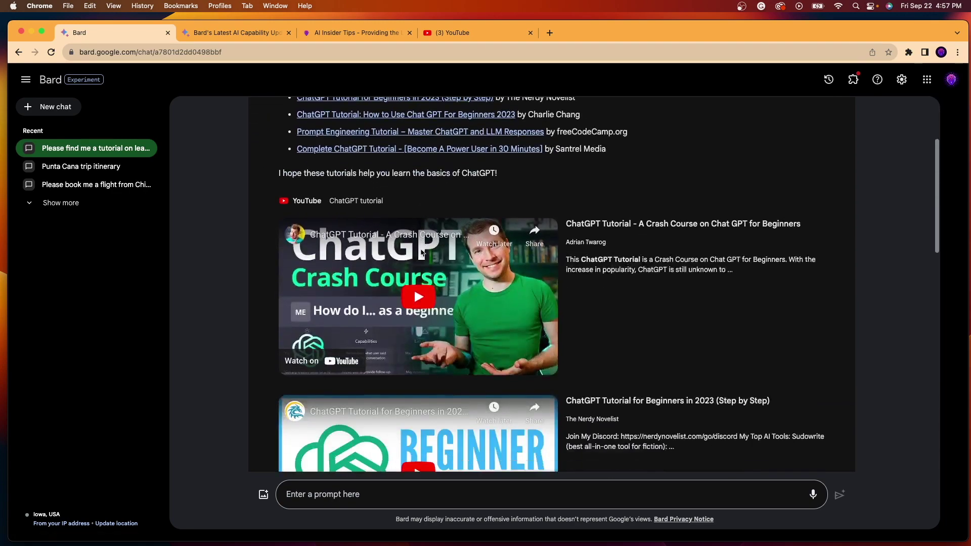
scroll(421, 253, down, 15)
scroll(421, 253, up, 8)
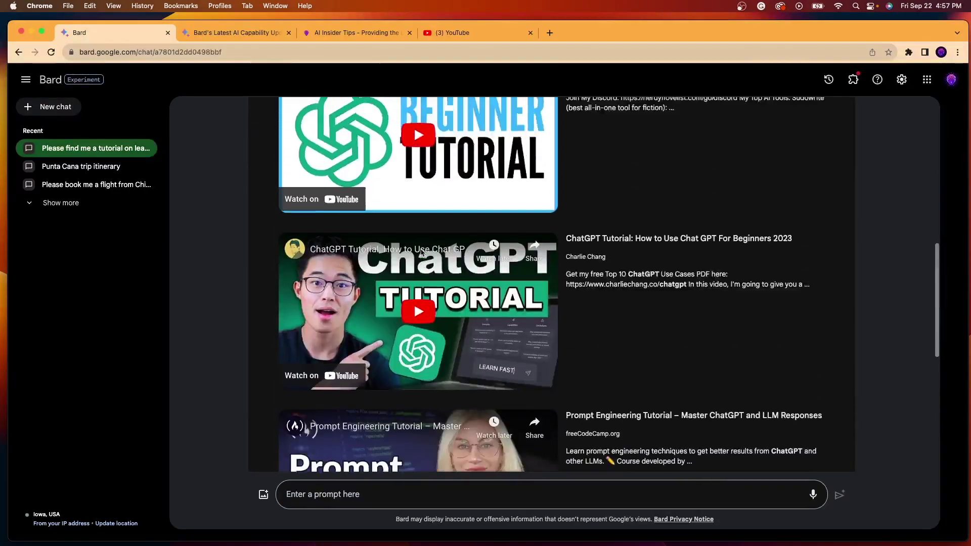
scroll(421, 253, up, 10)
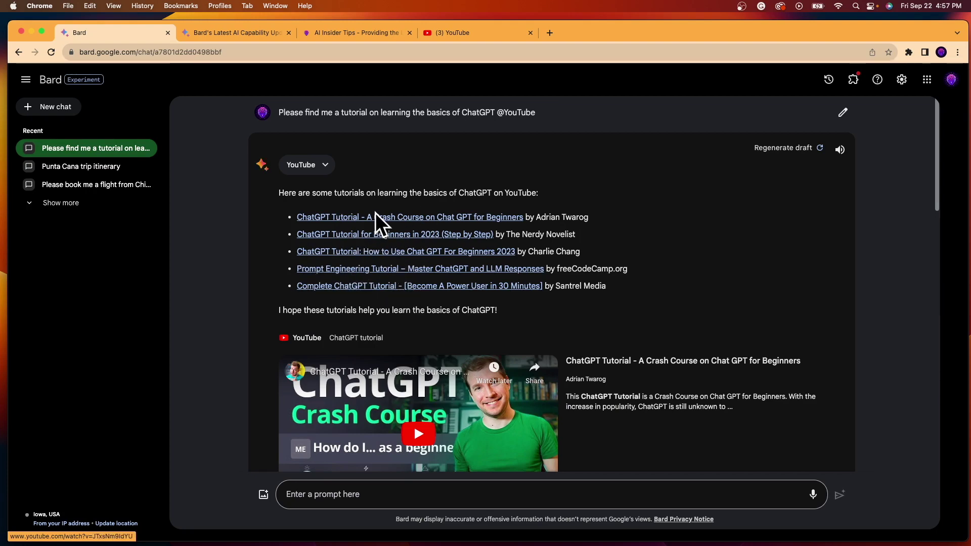
scroll(570, 199, down, 5)
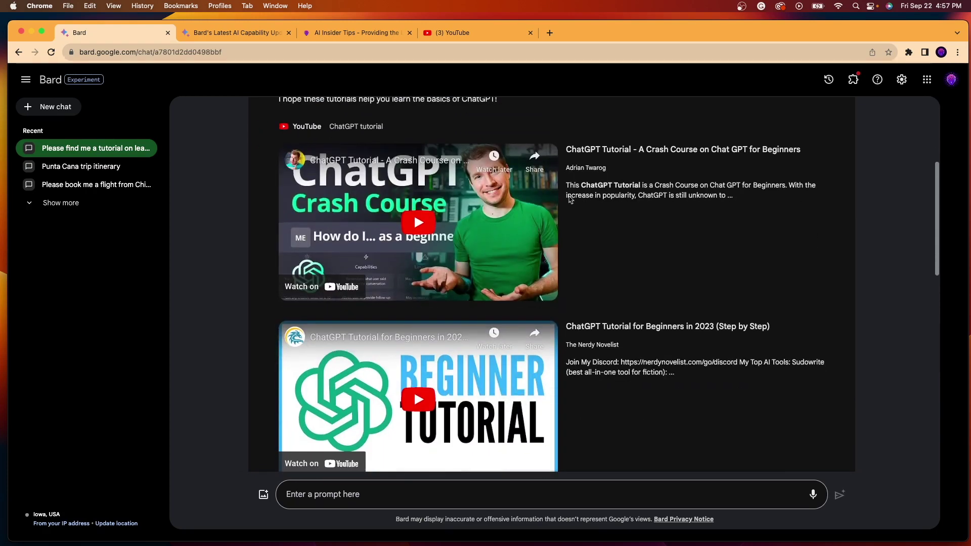
scroll(570, 199, down, 8)
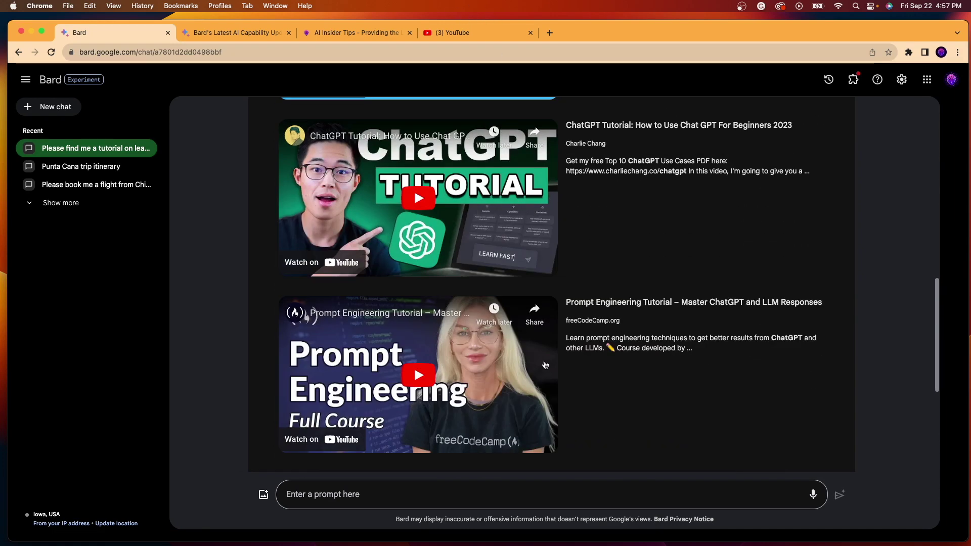
scroll(545, 365, down, 5)
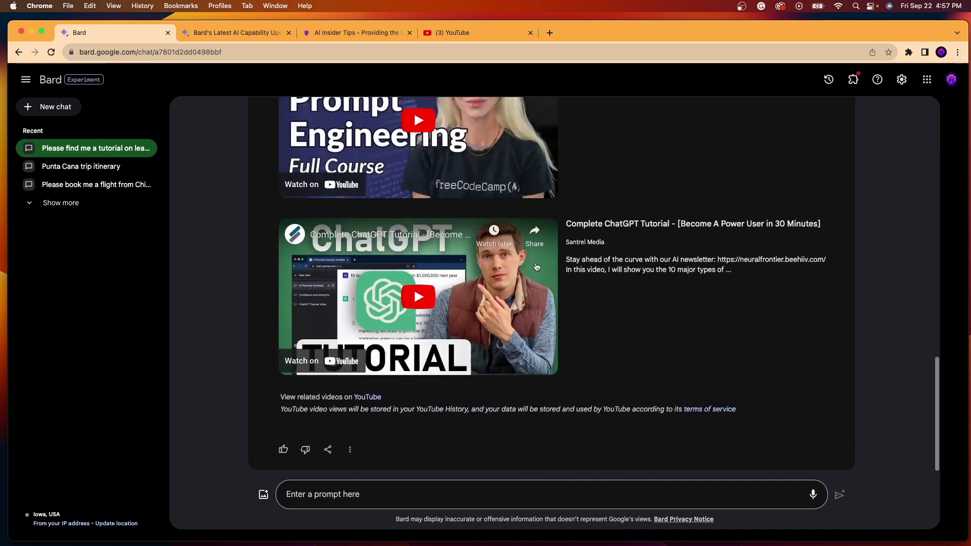
scroll(537, 267, up, 15)
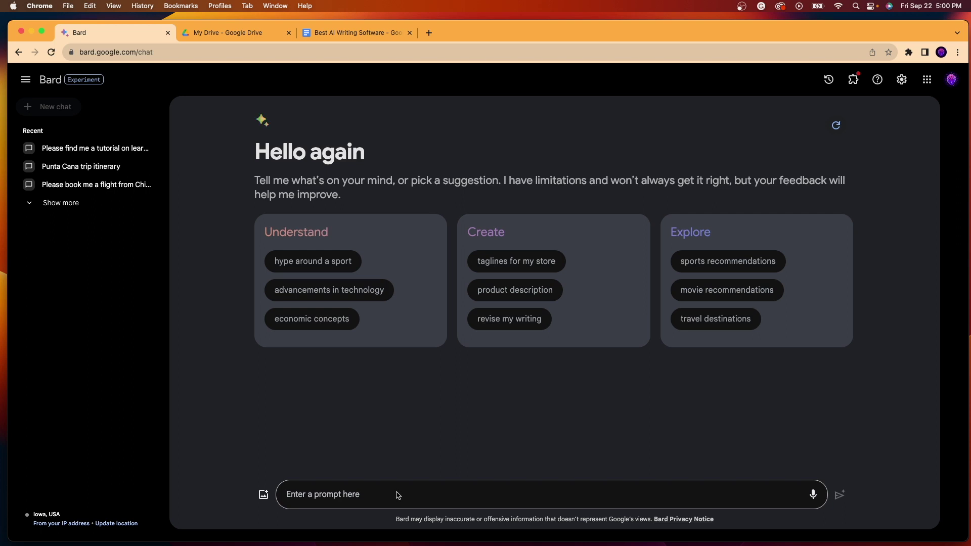
click(397, 494)
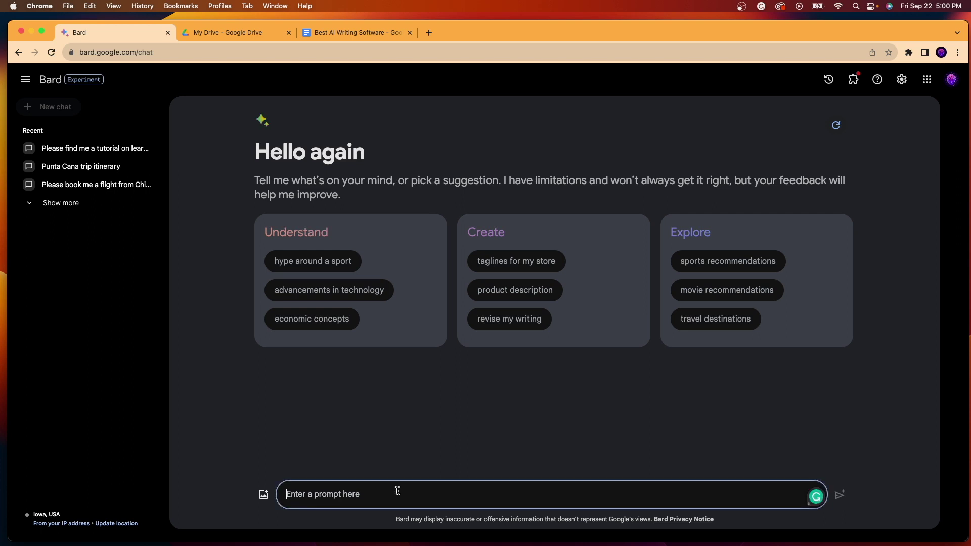
text(@)
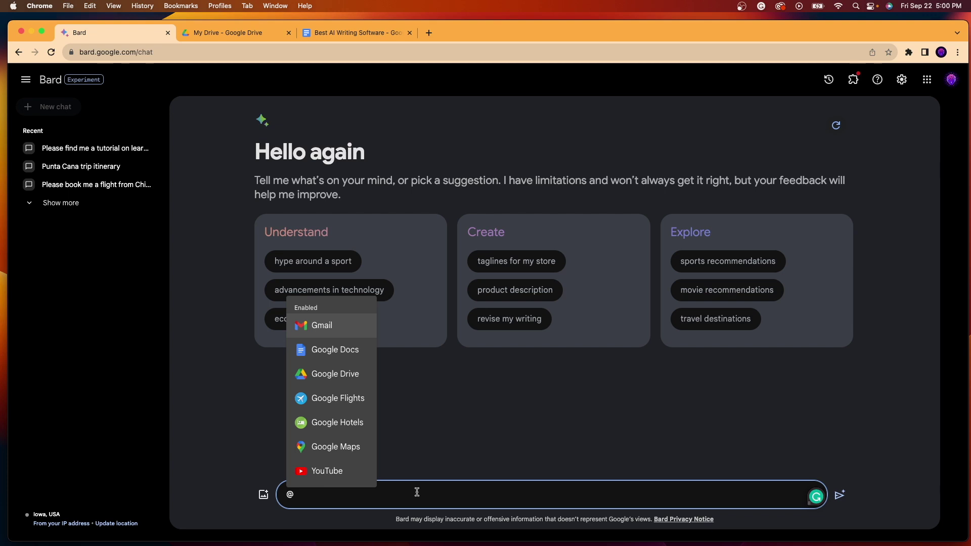
click(349, 374)
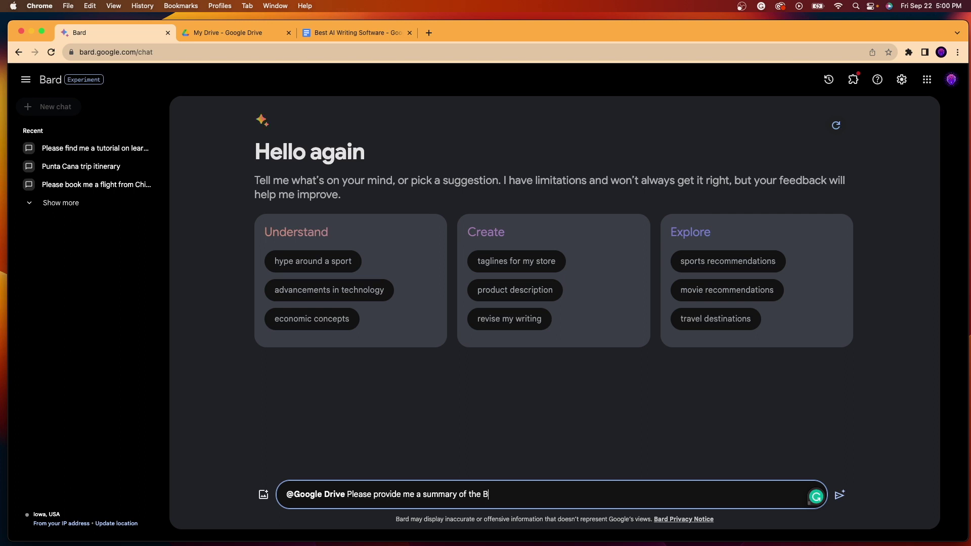
text(I Writing Software Goog)
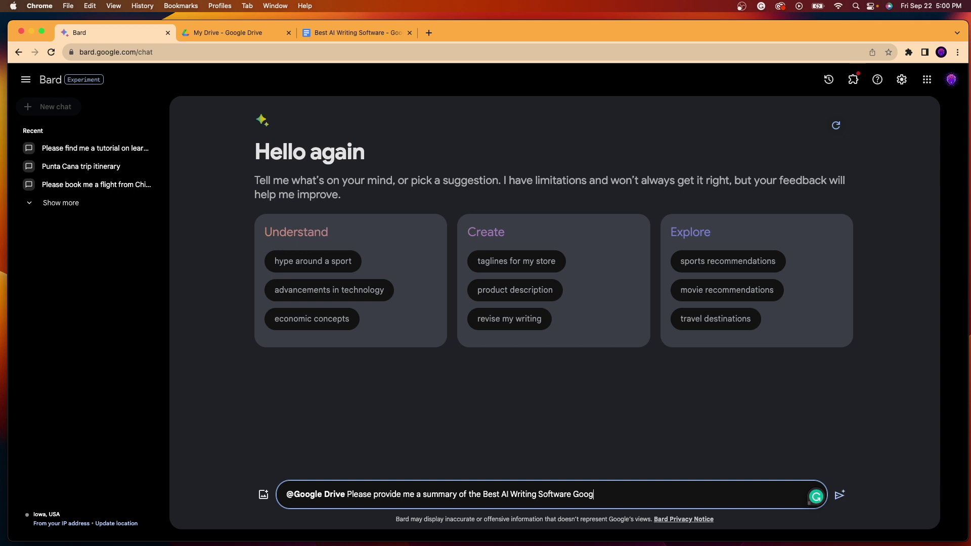
text(oc)
key(Return)
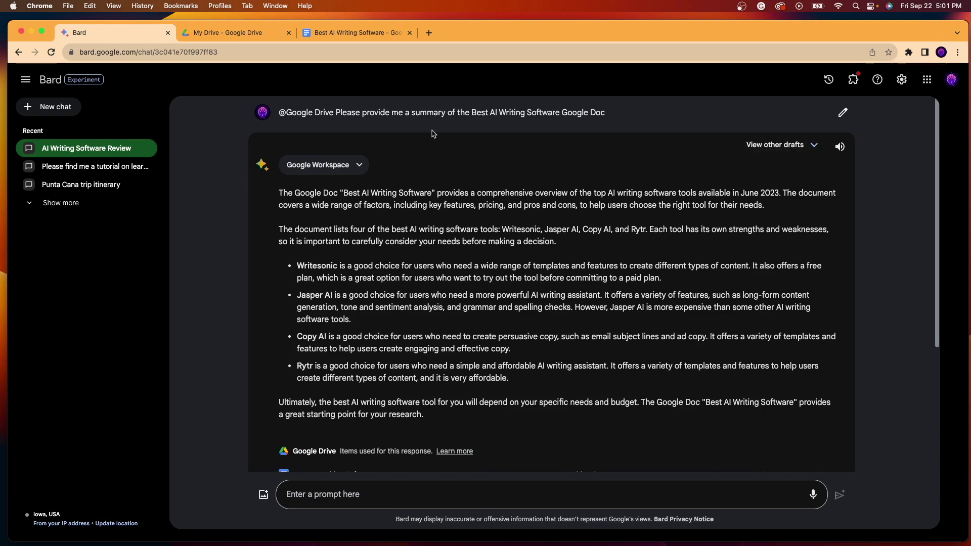
- Switch to the browser tab showing the Best AI Writing Software Google Doc
click(342, 38)
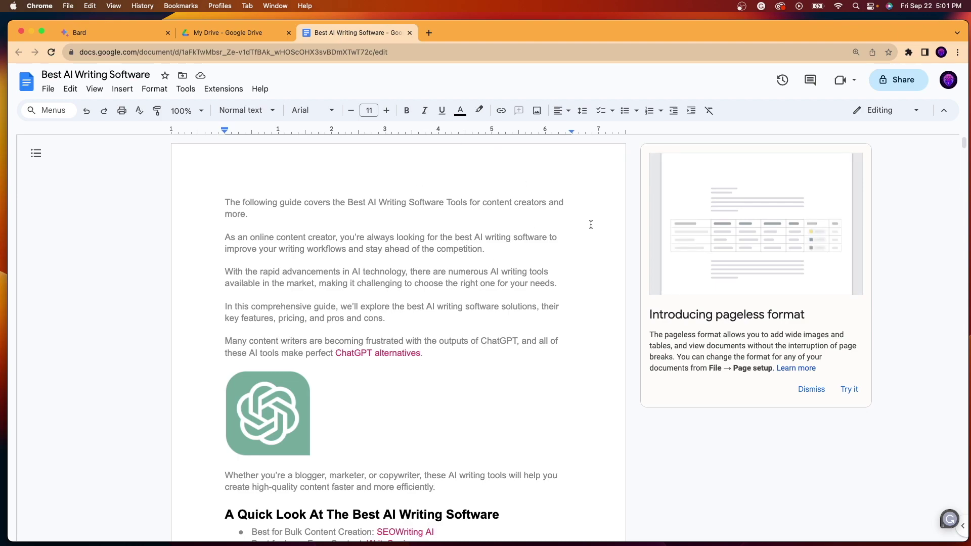
scroll(495, 311, down, 20)
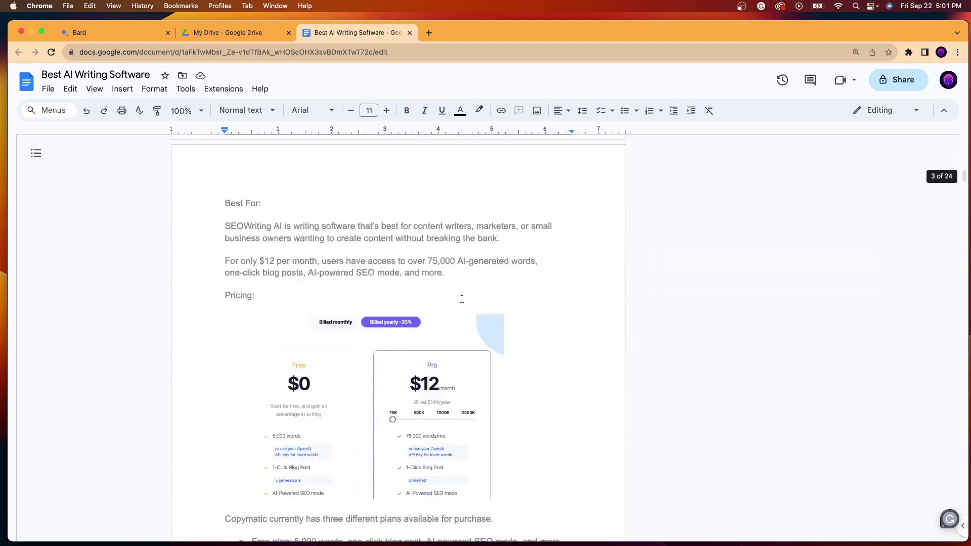
scroll(462, 299, down, 20)
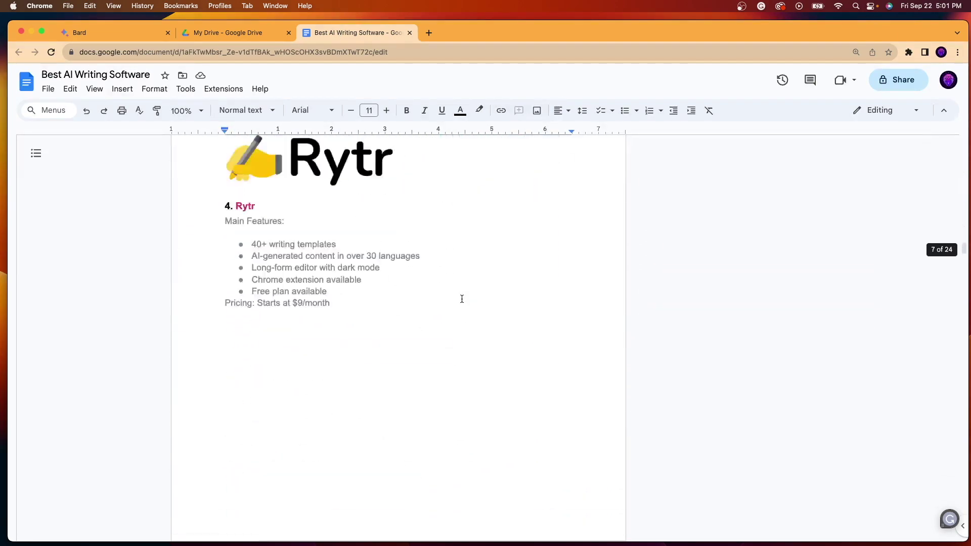
scroll(461, 298, down, 20)
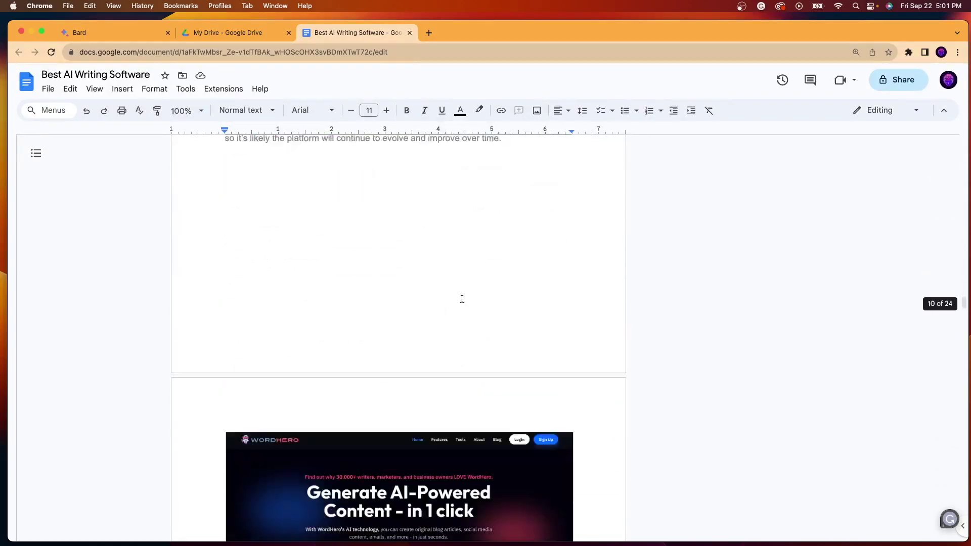
scroll(462, 299, down, 20)
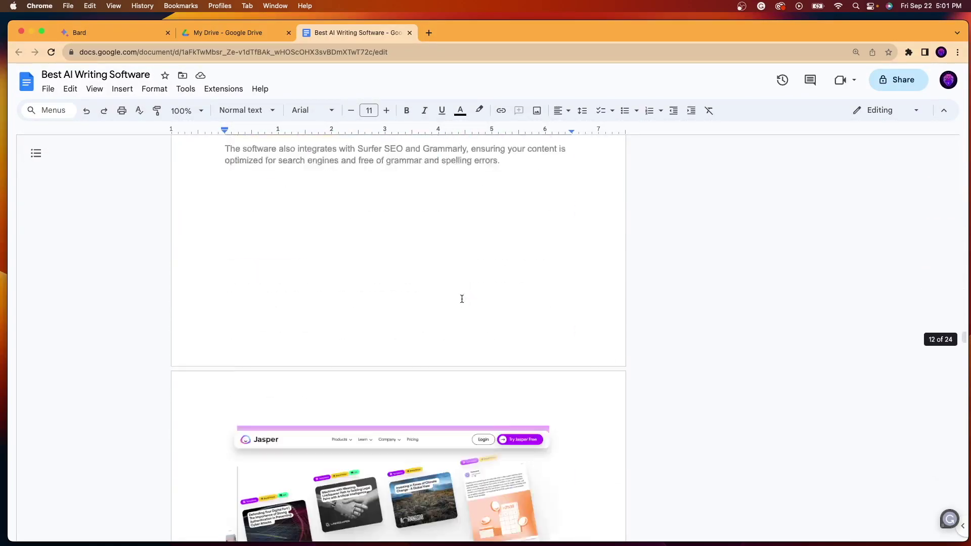
scroll(461, 298, down, 10)
scroll(463, 298, up, 20)
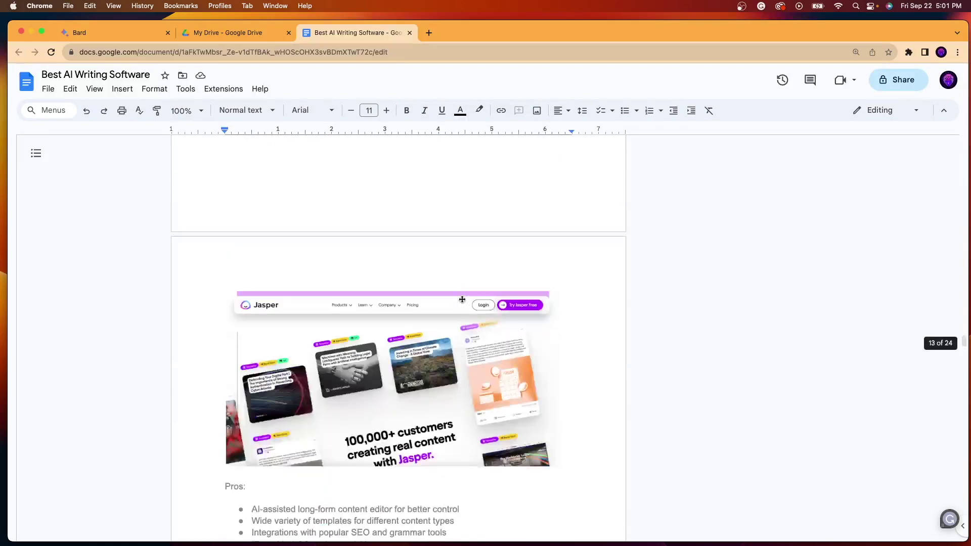
scroll(465, 297, up, 5)
click(120, 32)
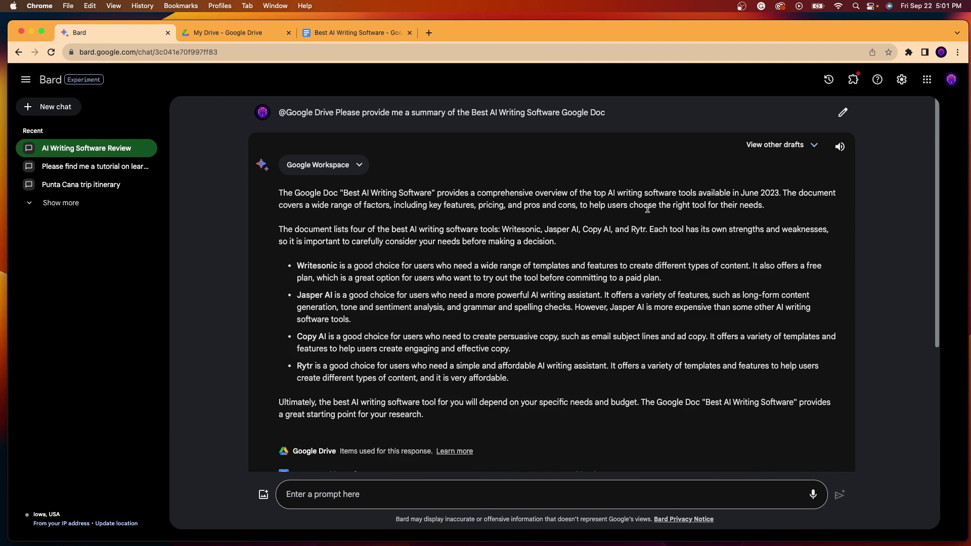
scroll(506, 233, down, 3)
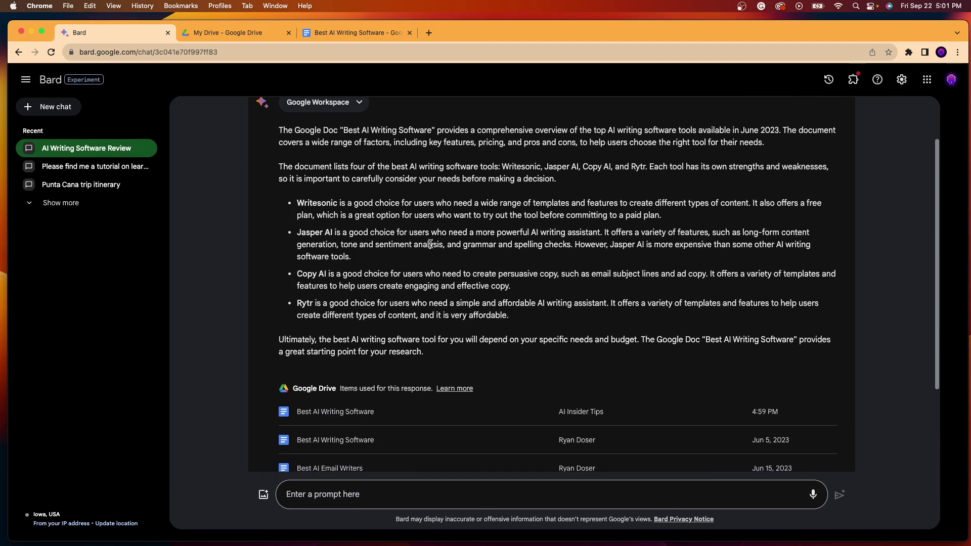
scroll(526, 316, up, 1)
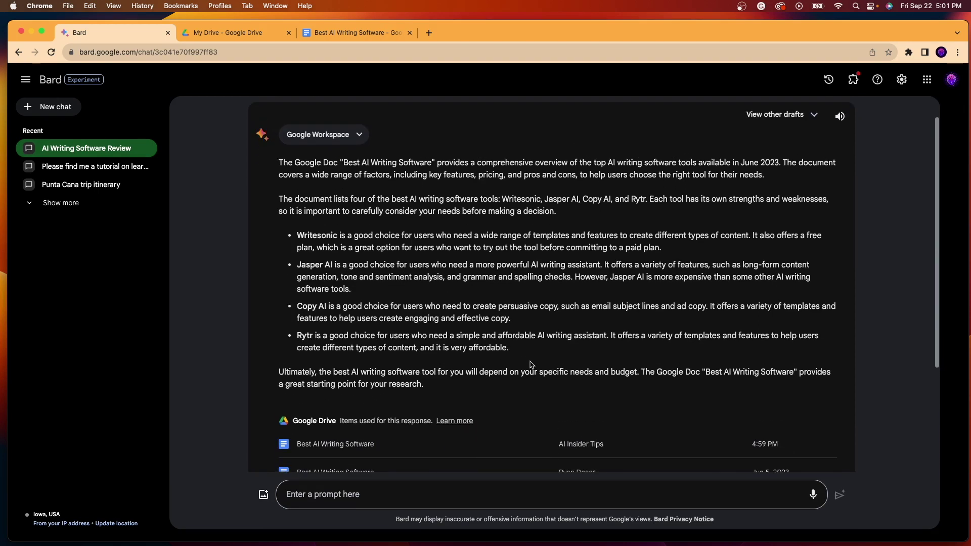
click(354, 32)
click(95, 33)
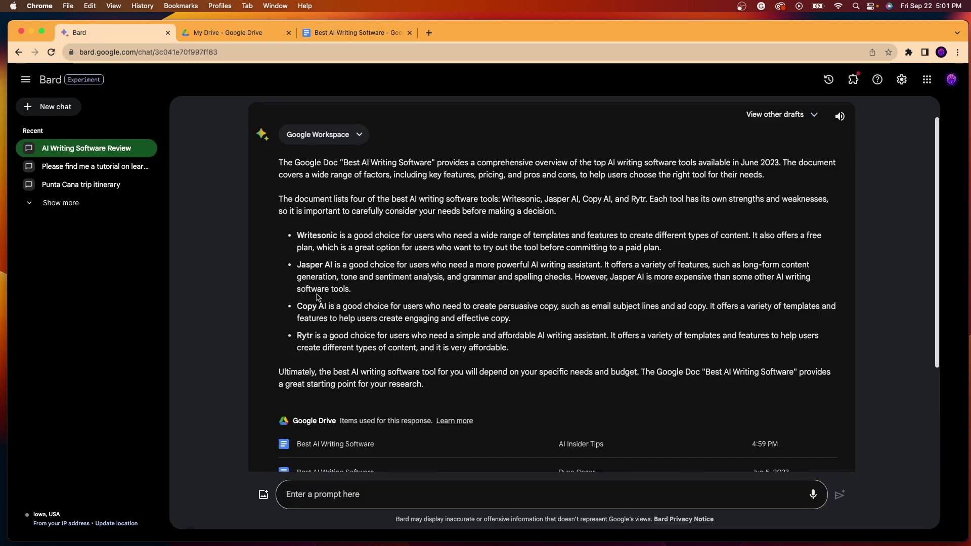
scroll(315, 334, down, 3)
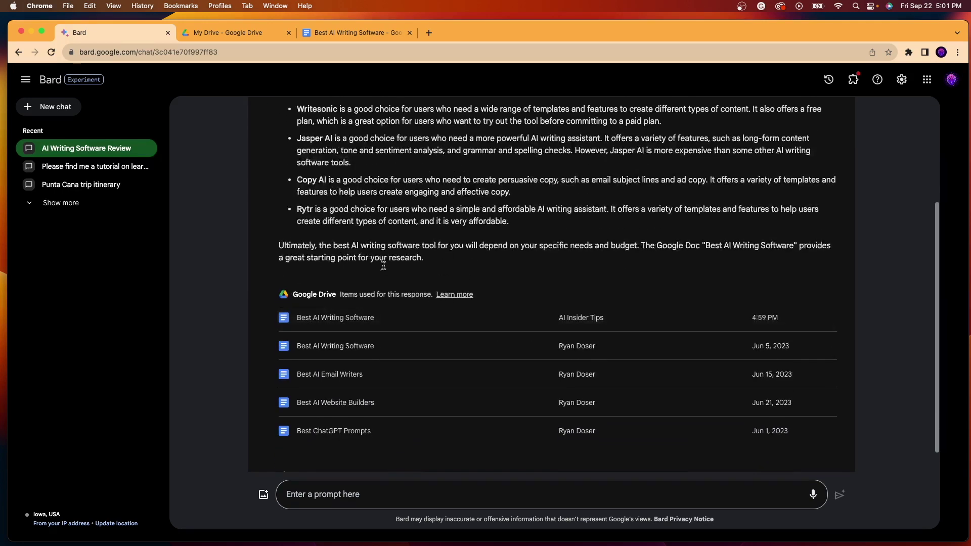
drag(445, 292, 352, 191)
click(445, 227)
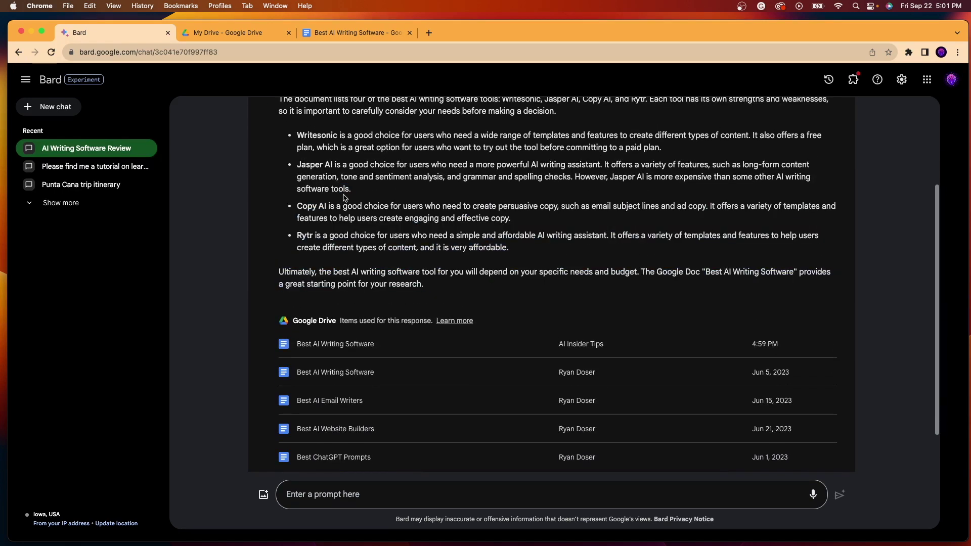
scroll(445, 227, down, 2)
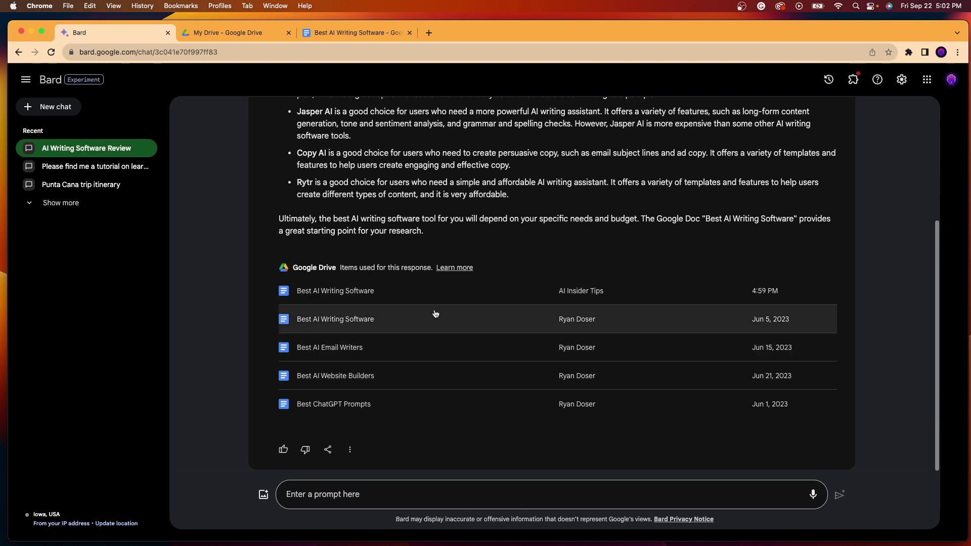
scroll(528, 202, up, 2)
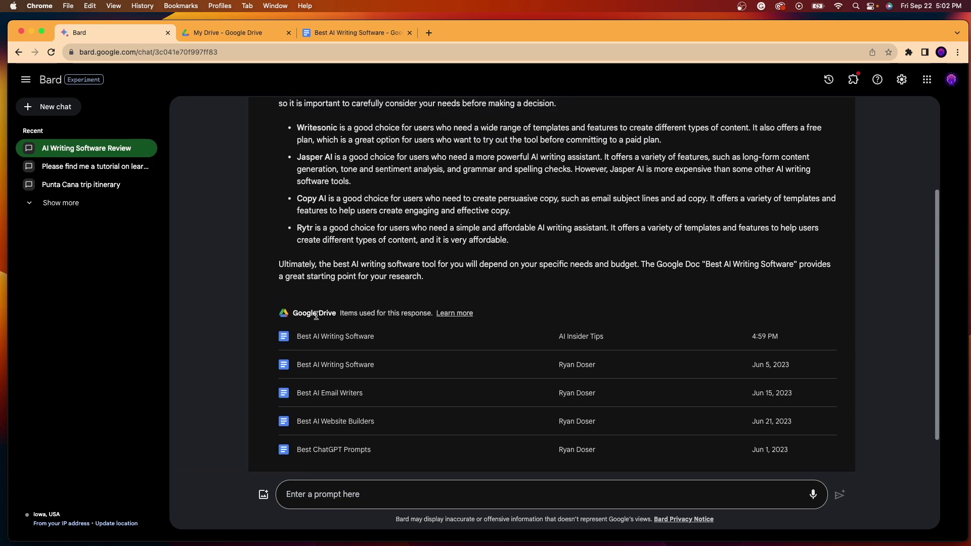
scroll(489, 265, up, 5)
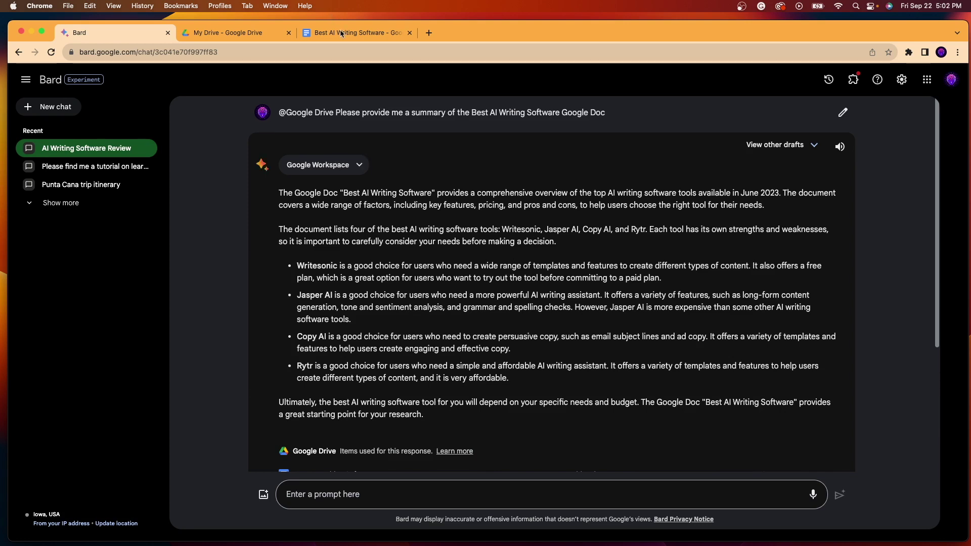
drag(606, 113, 279, 110)
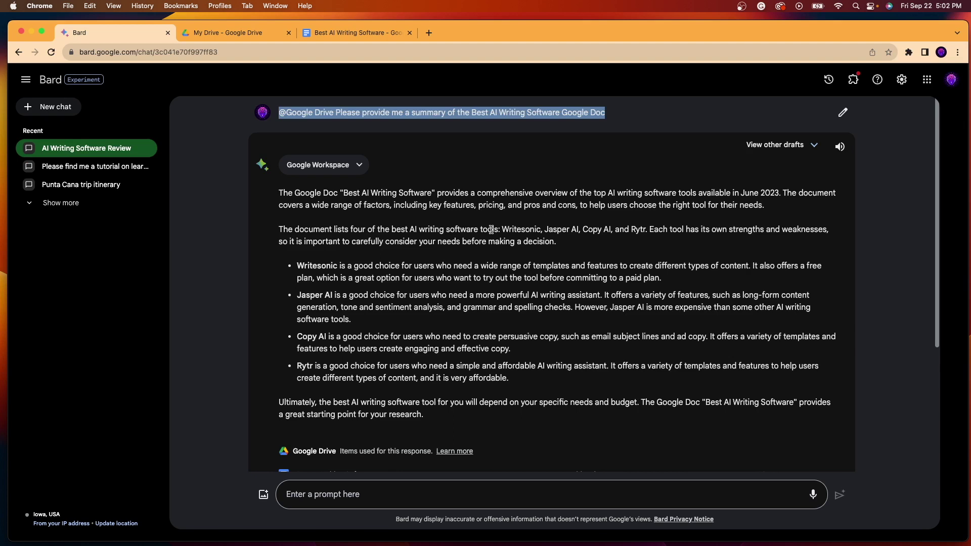
click(449, 213)
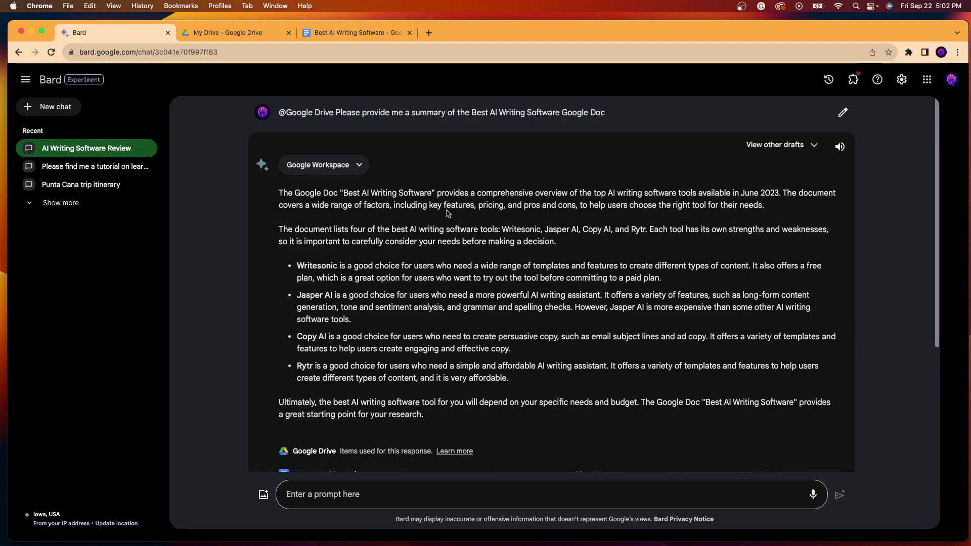
- Start a new chat and view the Extensions page with Flights, Hotels, Maps, Workspace and YouTube enabled
click(74, 107)
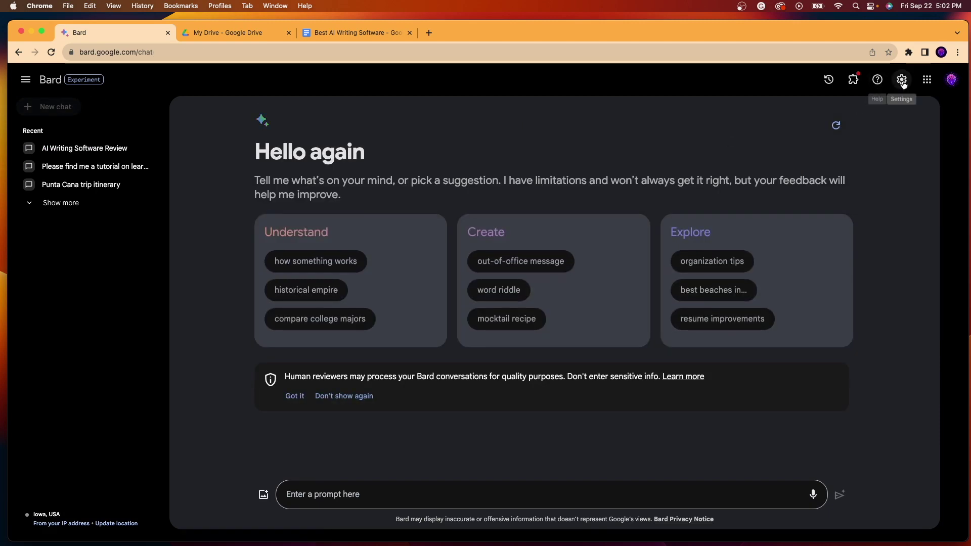
click(853, 79)
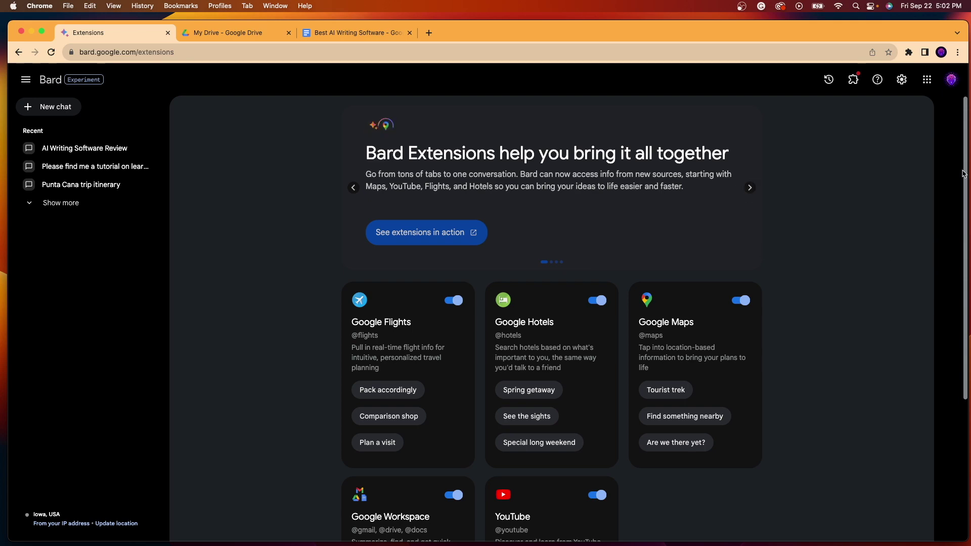
scroll(965, 169, down, 5)
scroll(884, 163, up, 5)
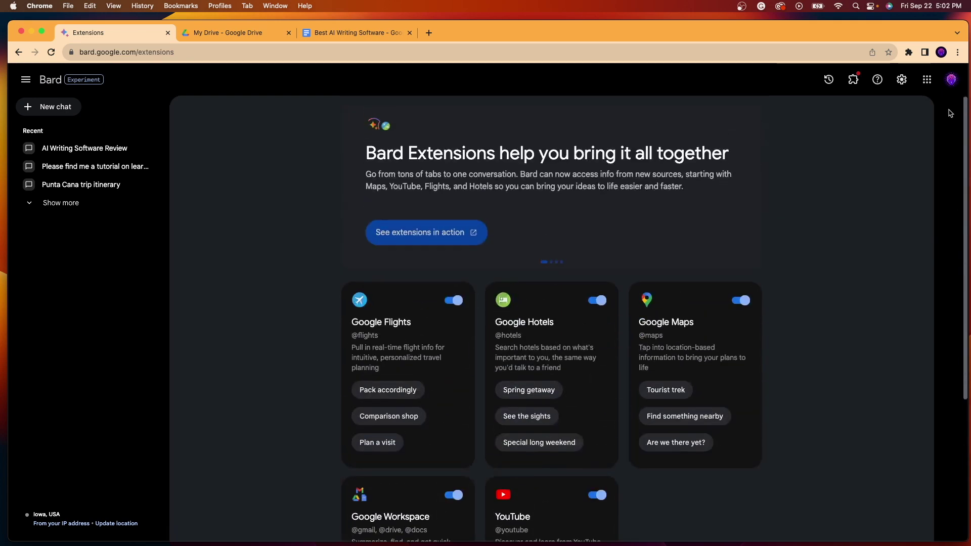